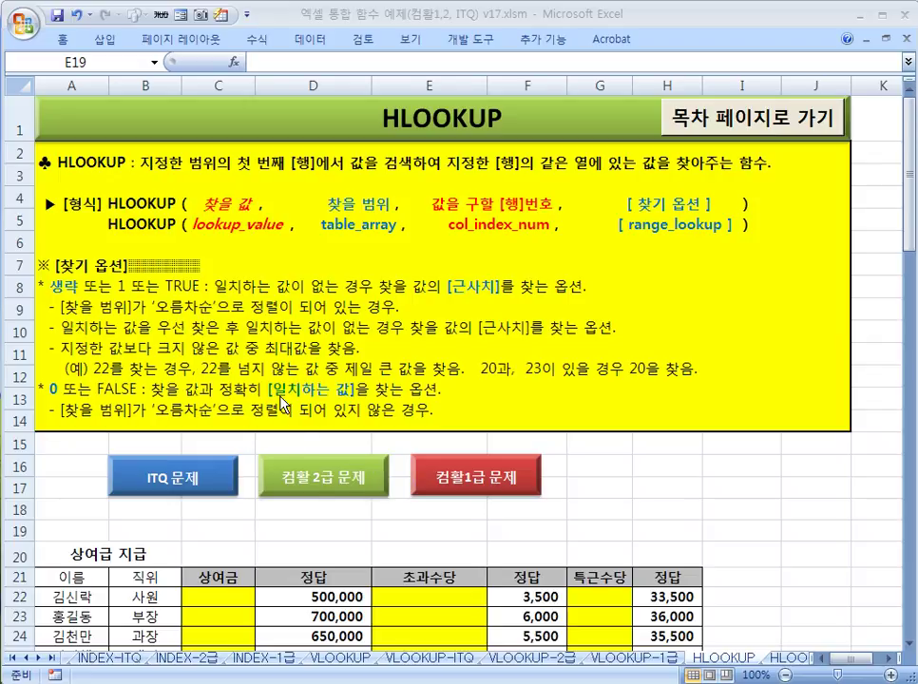
Step: Examine the 상여급 지급 table and the 직위별 지급 기준 lookup table, including the 사원 position in B22
{"action": "left_click", "coordinate": [352, 530]}
{"action": "scroll", "coordinate": [342, 528], "scroll_direction": "down", "scroll_amount": 5}
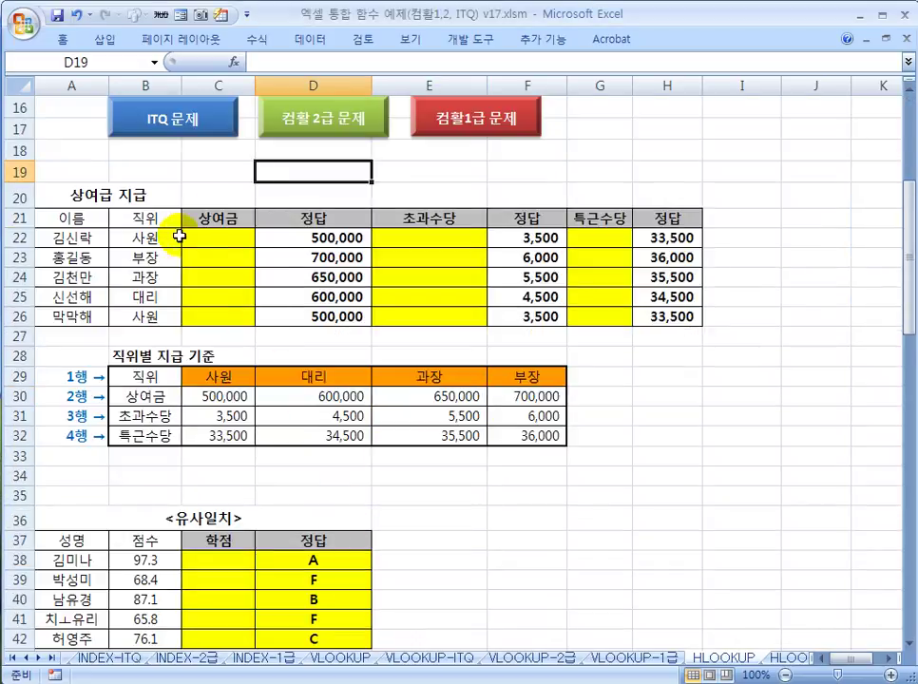
{"action": "left_click", "coordinate": [142, 218]}
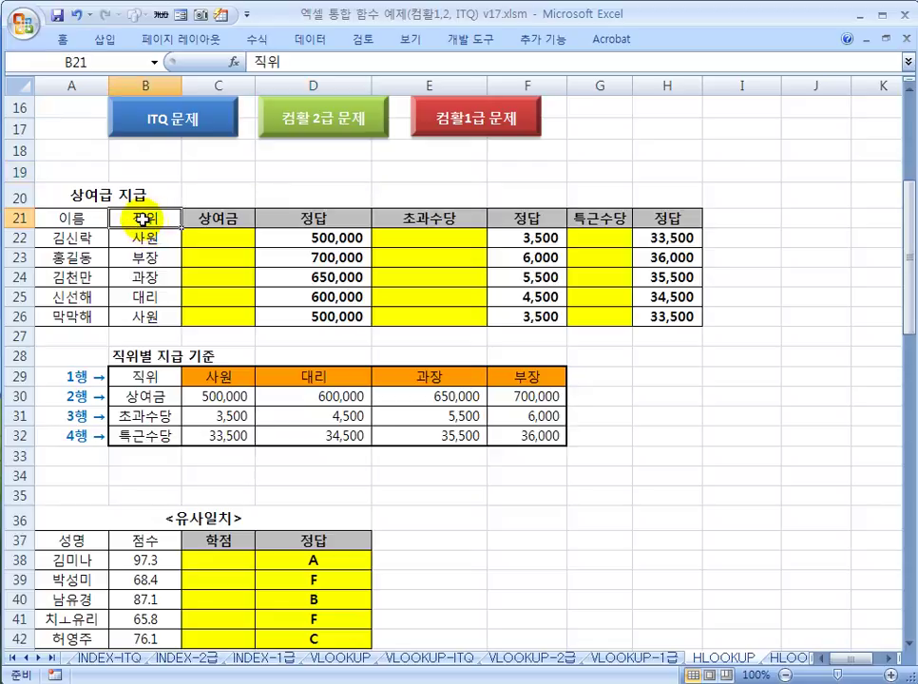
{"action": "left_click_drag", "start_coordinate": [85, 220], "coordinate": [580, 318]}
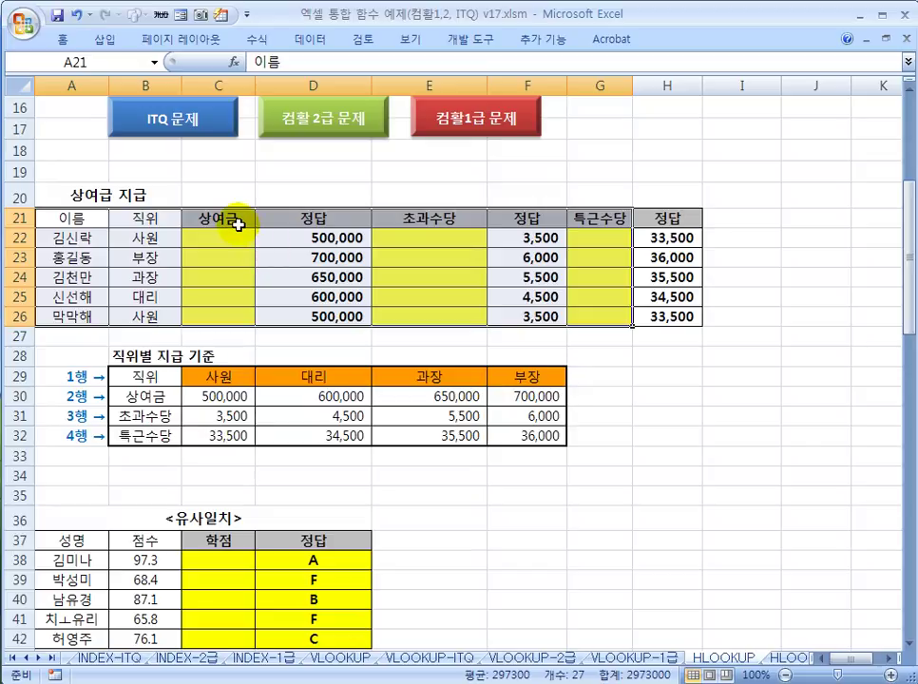
{"action": "left_click_drag", "start_coordinate": [91, 223], "coordinate": [600, 325]}
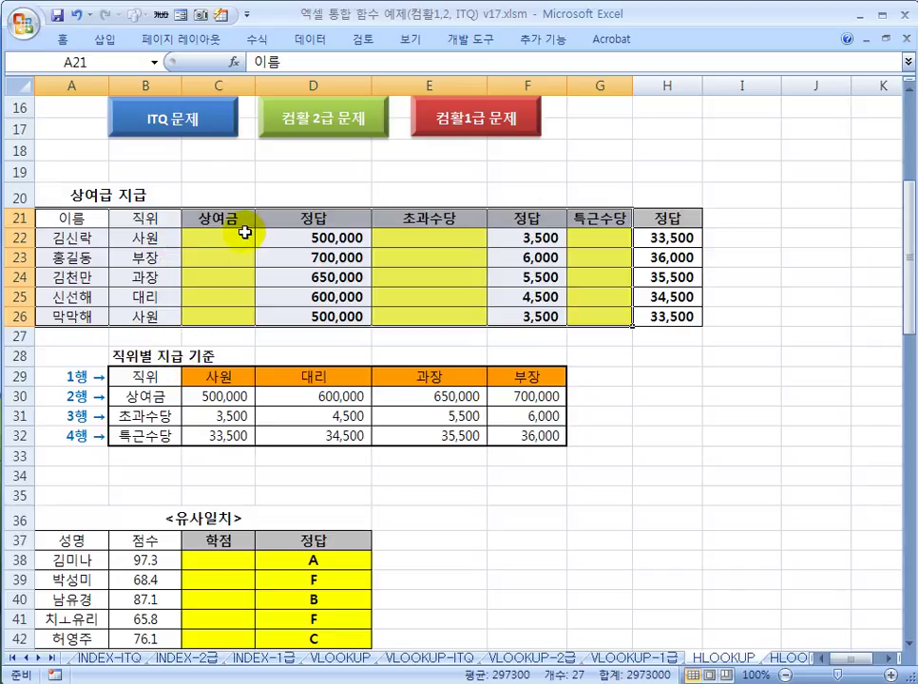
{"action": "left_click_drag", "start_coordinate": [158, 377], "coordinate": [528, 436]}
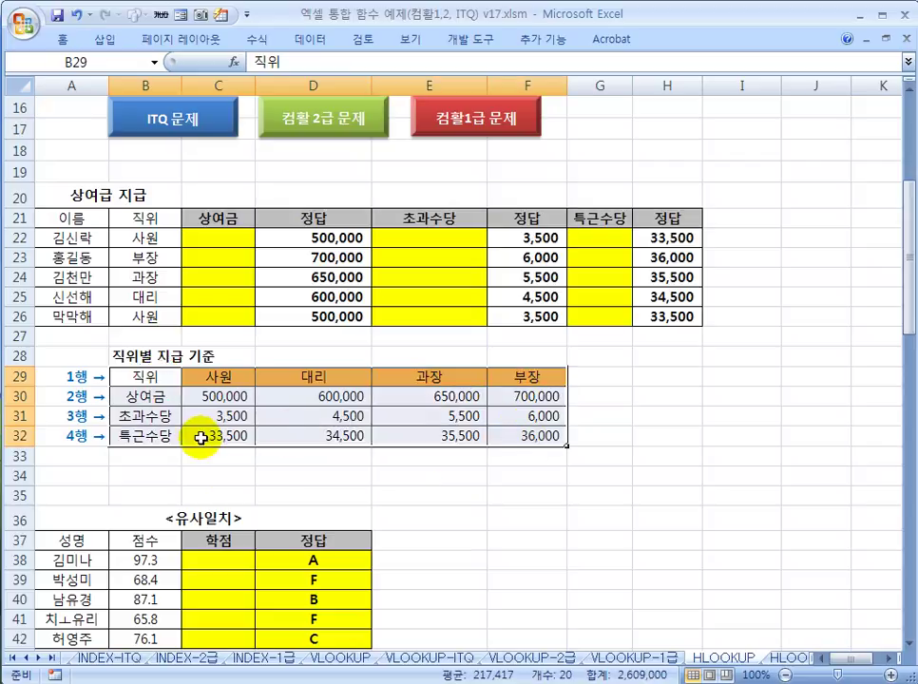
{"action": "left_click", "coordinate": [237, 475]}
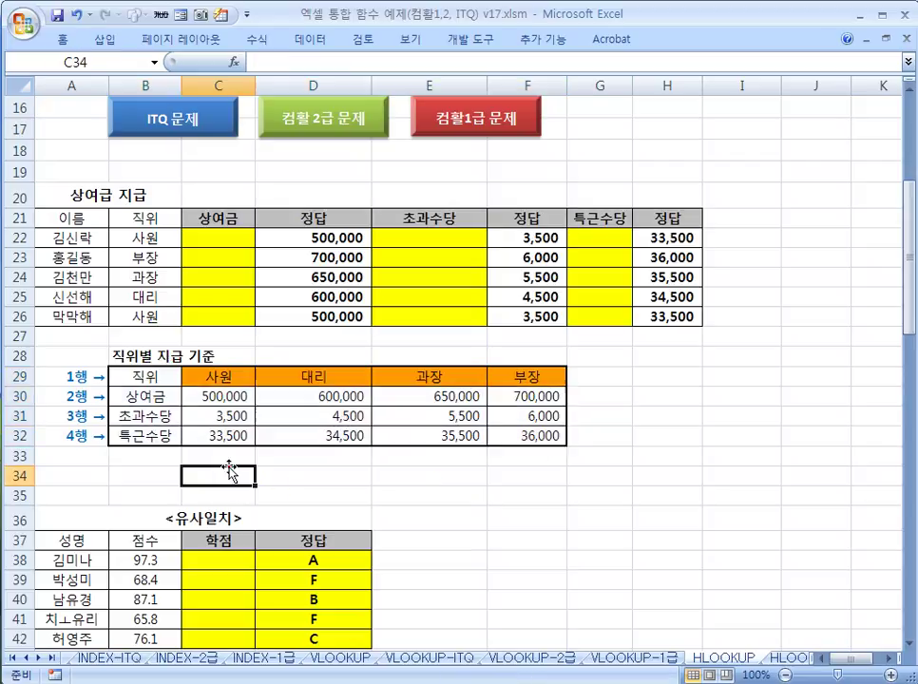
{"action": "left_click", "coordinate": [217, 238]}
{"action": "left_click", "coordinate": [145, 239]}
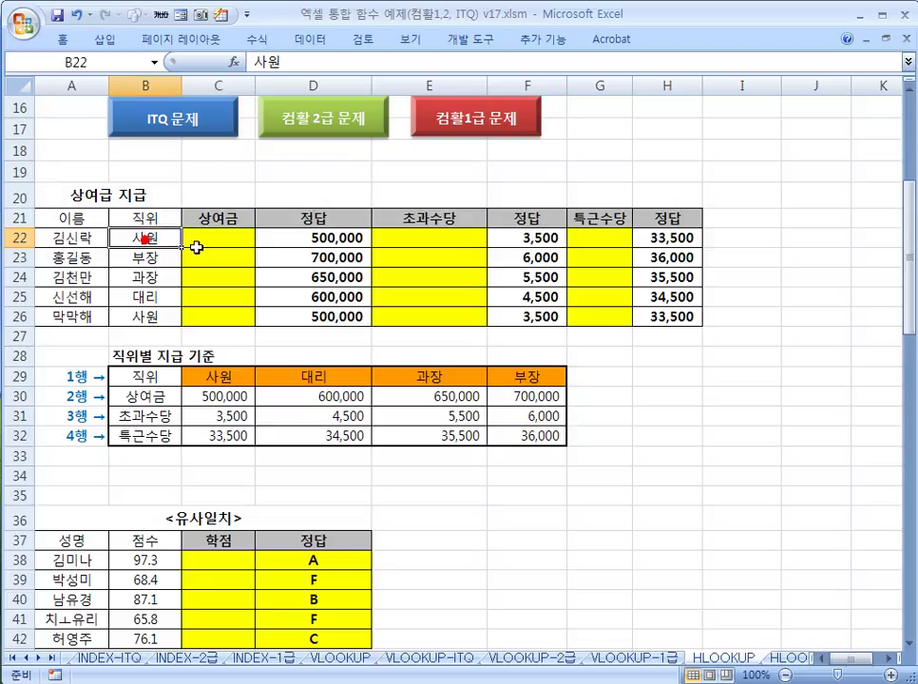
{"action": "left_click", "coordinate": [230, 239]}
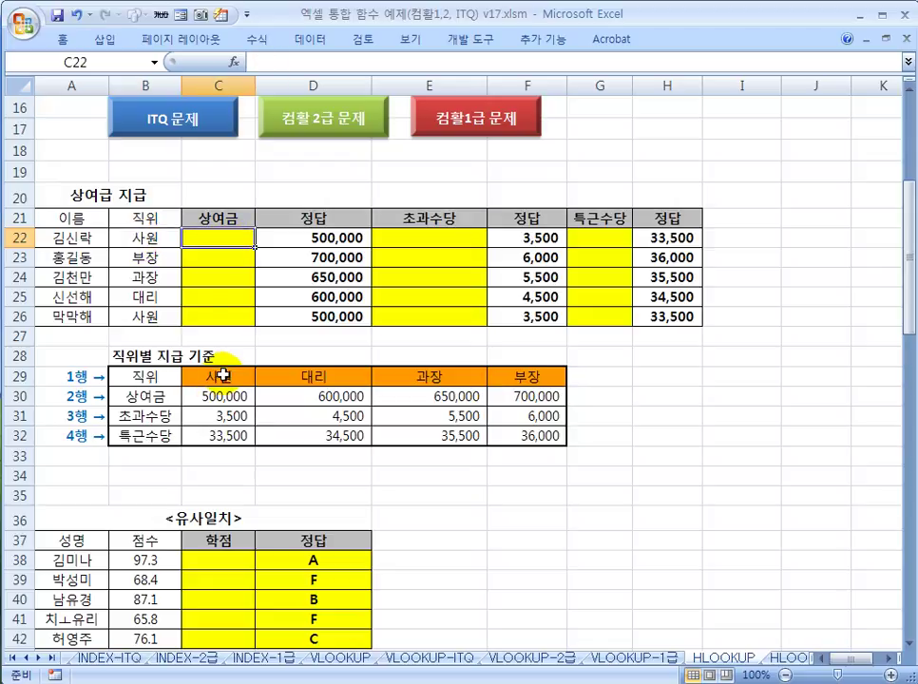
{"action": "left_click", "coordinate": [158, 238]}
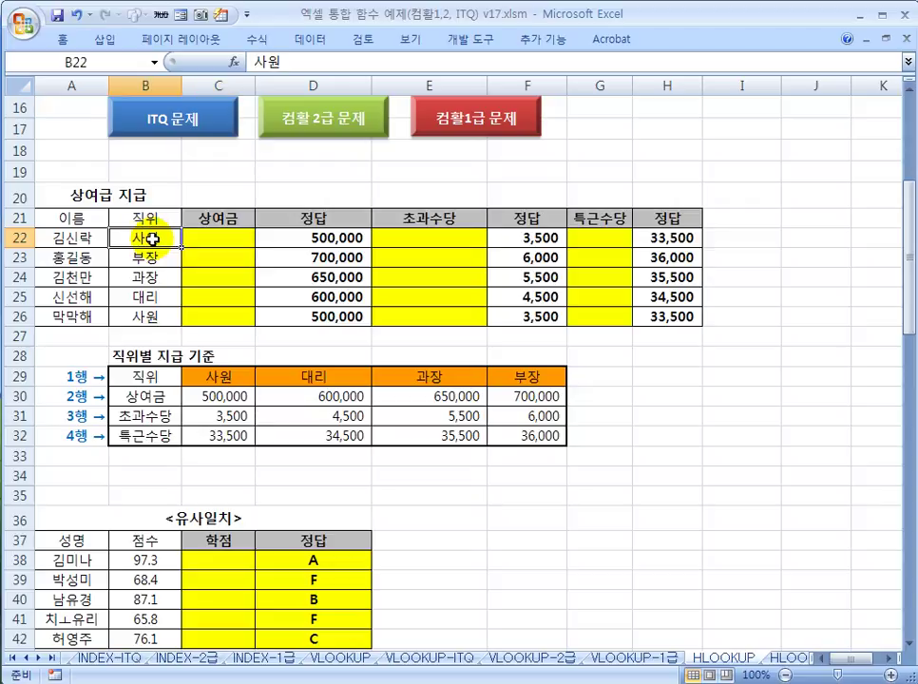
{"action": "key", "text": "ctrl+2"}
{"action": "left_click_drag", "start_coordinate": [140, 225], "coordinate": [157, 254]}
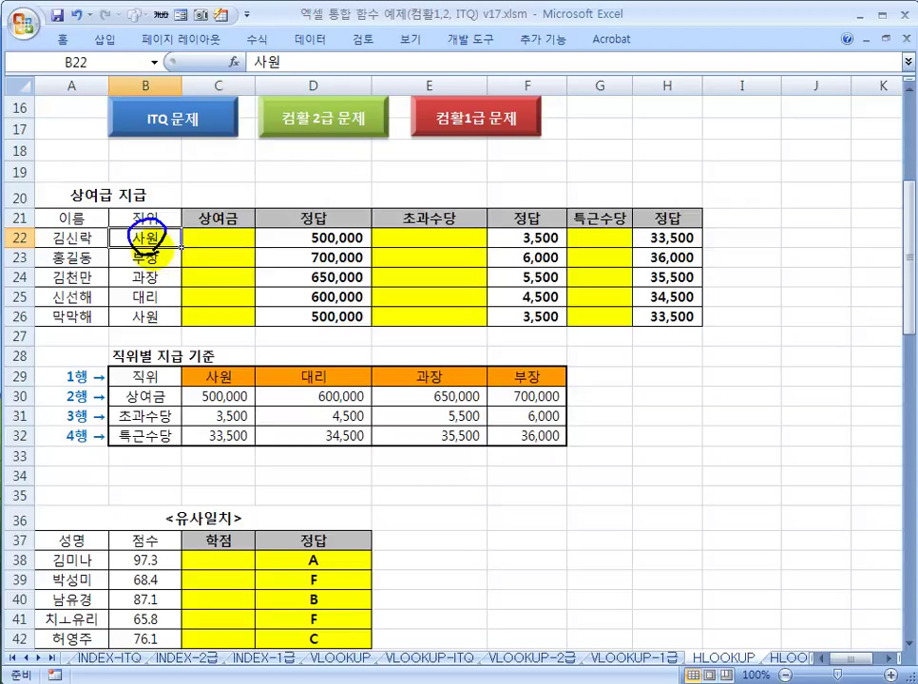
{"action": "mouse_move", "coordinate": [189, 366]}
{"action": "left_mouse_down"}
{"action": "mouse_move", "coordinate": [193, 376]}
{"action": "mouse_move", "coordinate": [571, 458]}
{"action": "left_mouse_up"}
{"action": "left_click_drag", "start_coordinate": [199, 376], "coordinate": [213, 373]}
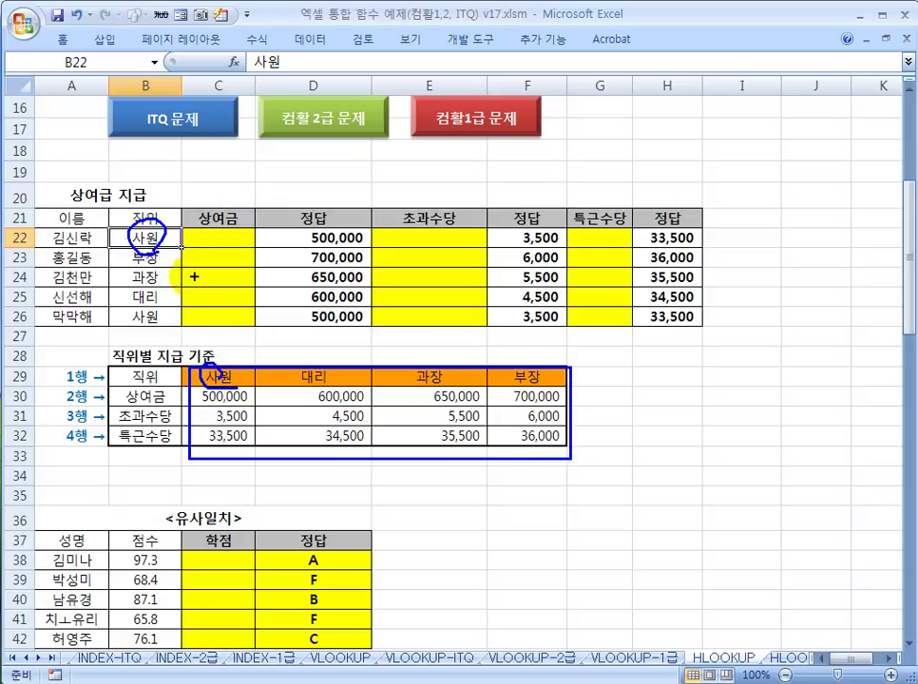
{"action": "mouse_move", "coordinate": [231, 202]}
{"action": "left_mouse_down"}
{"action": "mouse_move", "coordinate": [224, 212]}
{"action": "mouse_move", "coordinate": [236, 217]}
{"action": "left_mouse_up"}
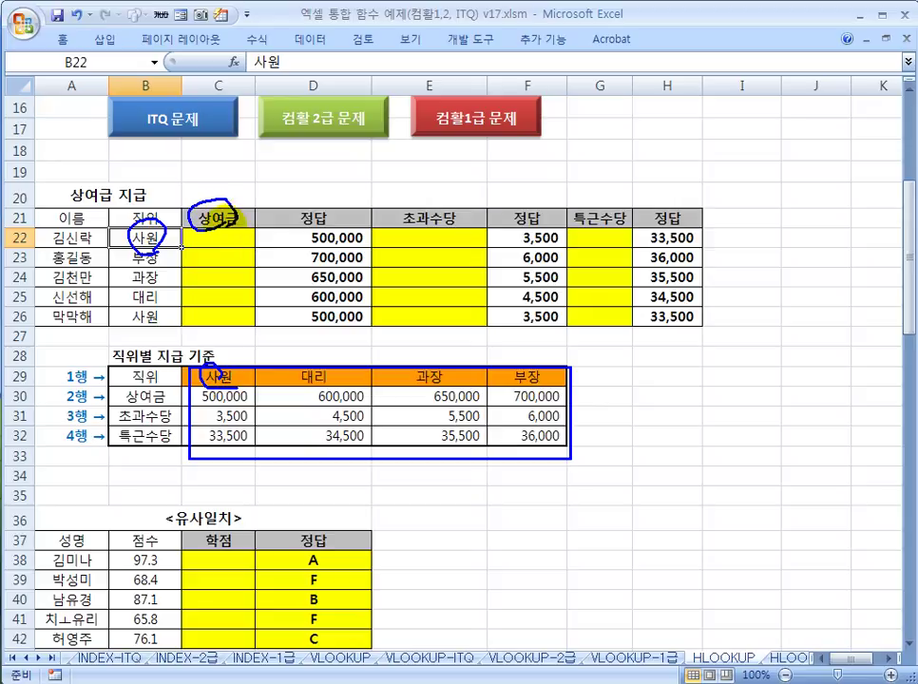
{"action": "mouse_move", "coordinate": [116, 395]}
{"action": "left_mouse_down"}
{"action": "mouse_move", "coordinate": [160, 407]}
{"action": "mouse_move", "coordinate": [194, 400]}
{"action": "mouse_move", "coordinate": [232, 415]}
{"action": "mouse_move", "coordinate": [228, 222]}
{"action": "left_mouse_up"}
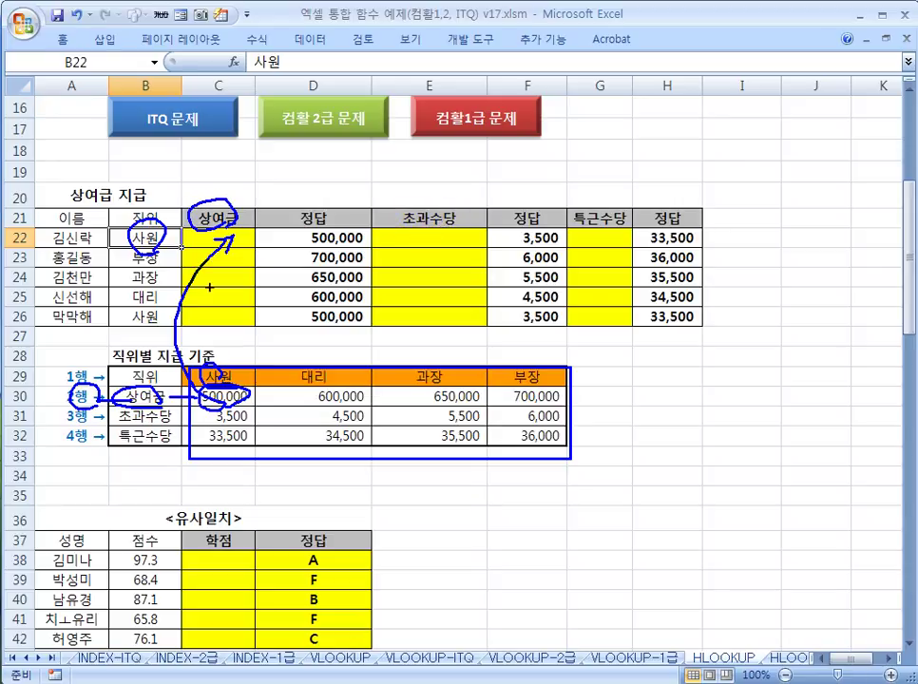
{"action": "left_click_drag", "start_coordinate": [116, 415], "coordinate": [168, 424]}
{"action": "left_click_drag", "start_coordinate": [71, 418], "coordinate": [92, 411]}
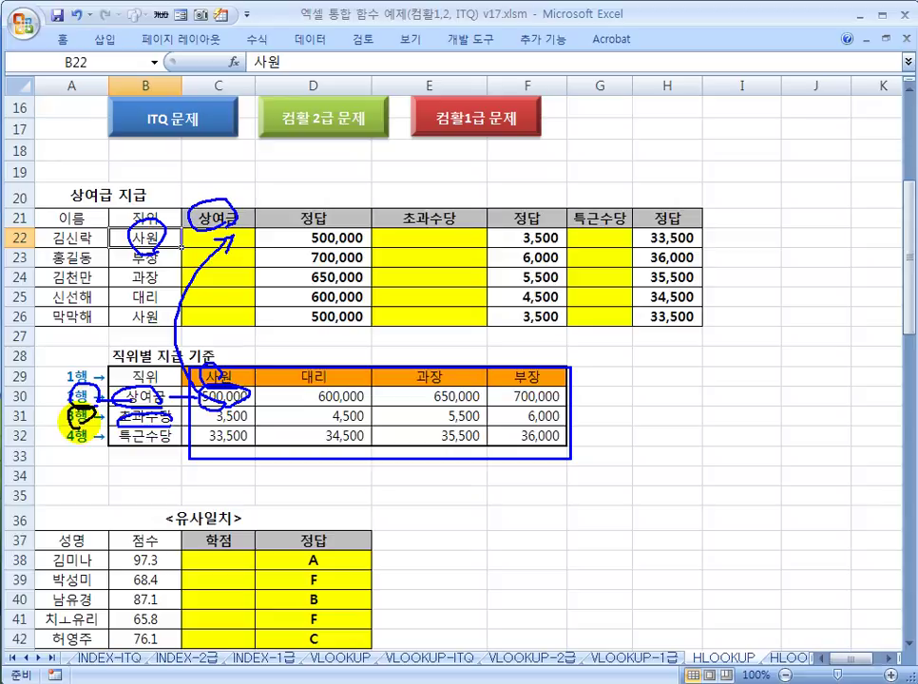
{"action": "left_click_drag", "start_coordinate": [418, 231], "coordinate": [424, 248]}
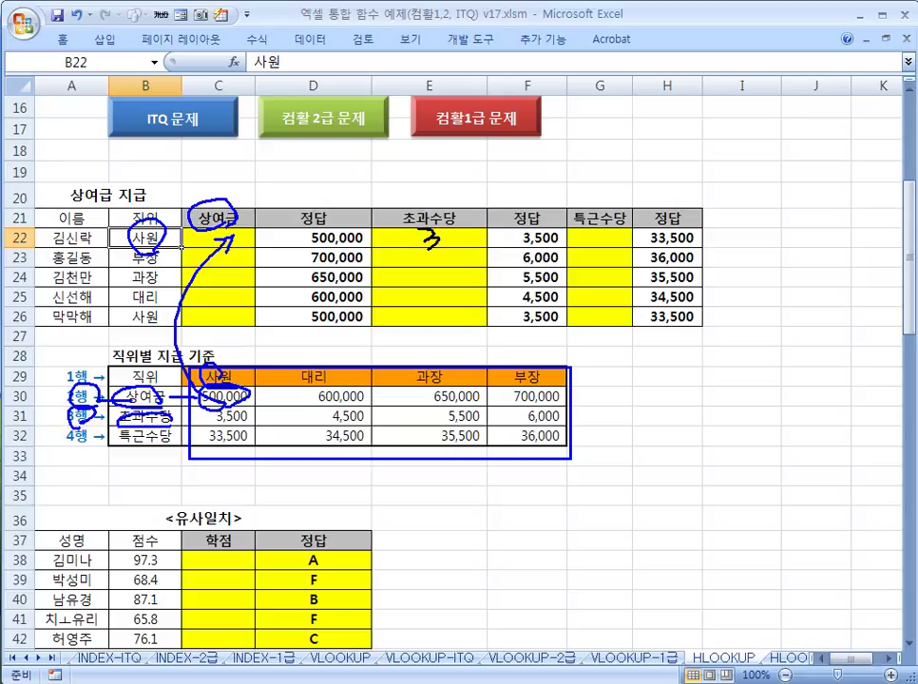
{"action": "mouse_move", "coordinate": [258, 418]}
{"action": "left_mouse_down"}
{"action": "mouse_move", "coordinate": [416, 230]}
{"action": "mouse_move", "coordinate": [408, 273]}
{"action": "left_mouse_up"}
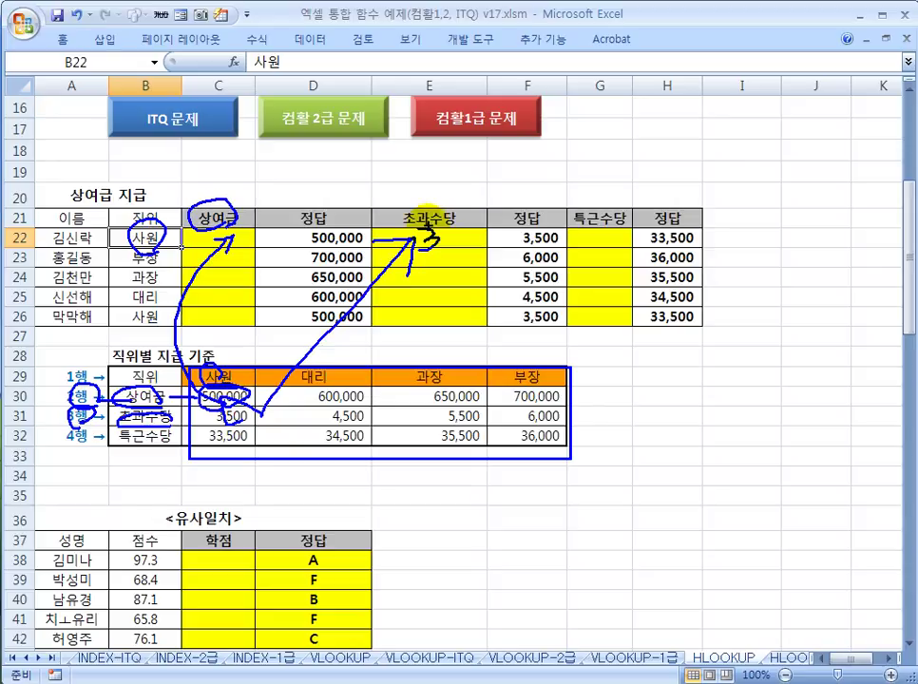
Step: Start an HLOOKUP formula in C22 under 상여금 with B22 as the lookup value
{"action": "left_click", "coordinate": [217, 237]}
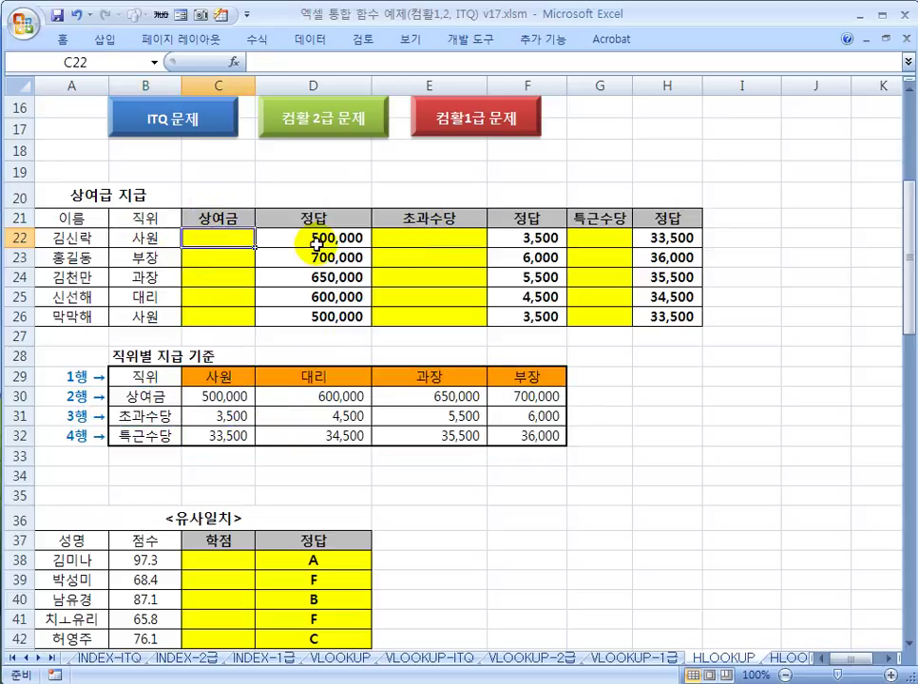
{"action": "type", "text": "=ㅗ"}
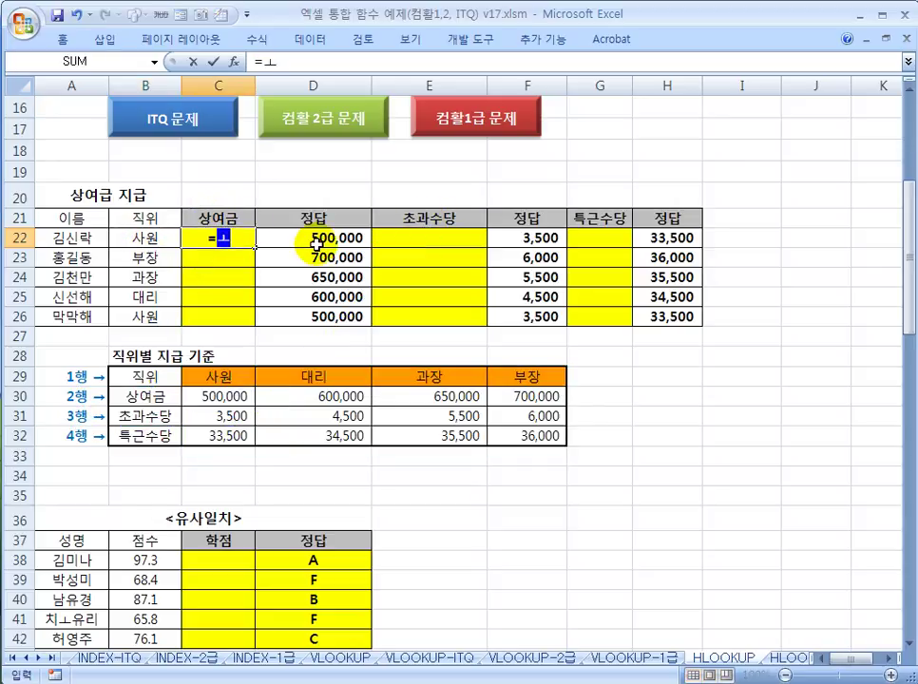
{"action": "type", "text": "HL"}
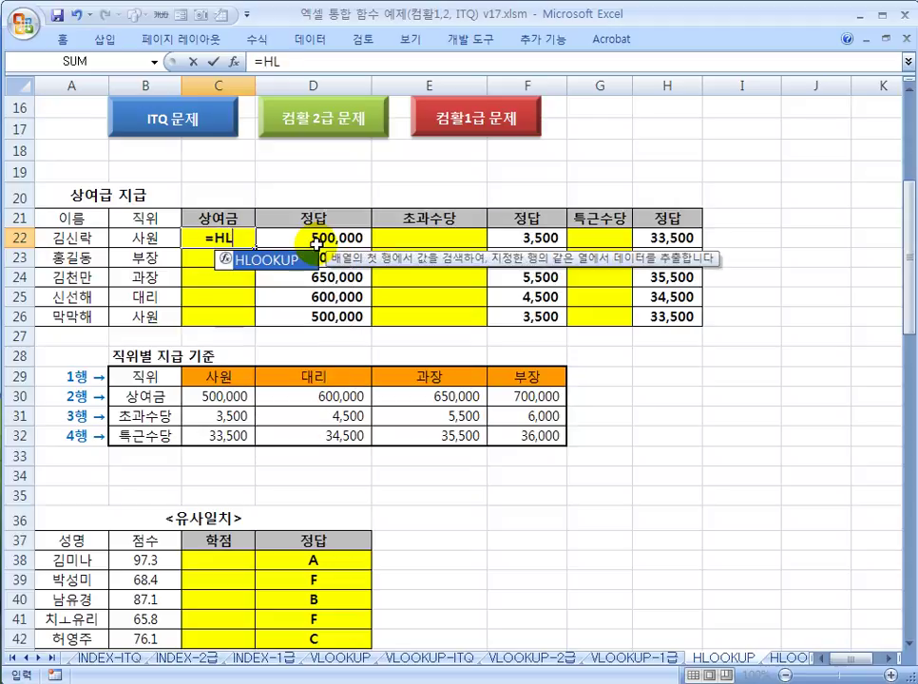
{"action": "type", "text": "OOKUP("}
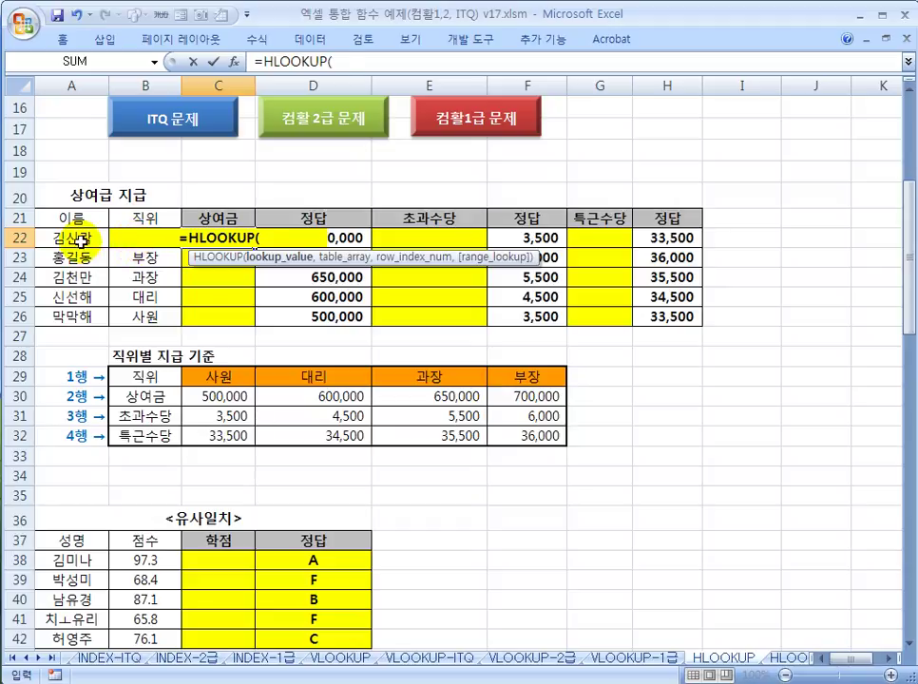
{"action": "left_click", "coordinate": [83, 238]}
{"action": "left_click", "coordinate": [122, 239]}
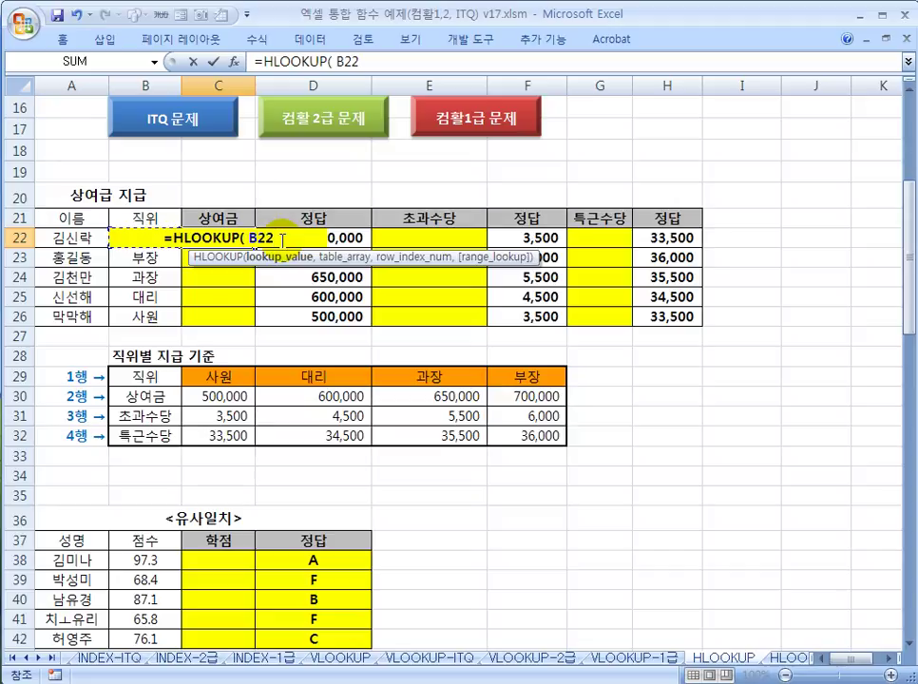
{"action": "type", "text": ","}
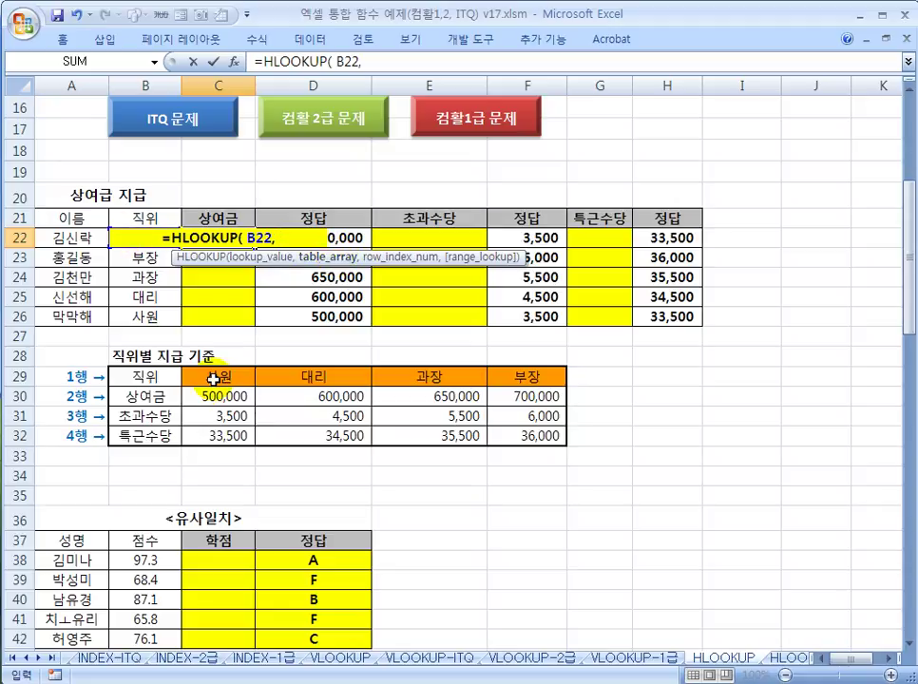
Step: Complete the C22 formula with the absolute range $C$29:$F$32, row number 2 and match option 0
{"action": "left_click_drag", "start_coordinate": [215, 377], "coordinate": [543, 434]}
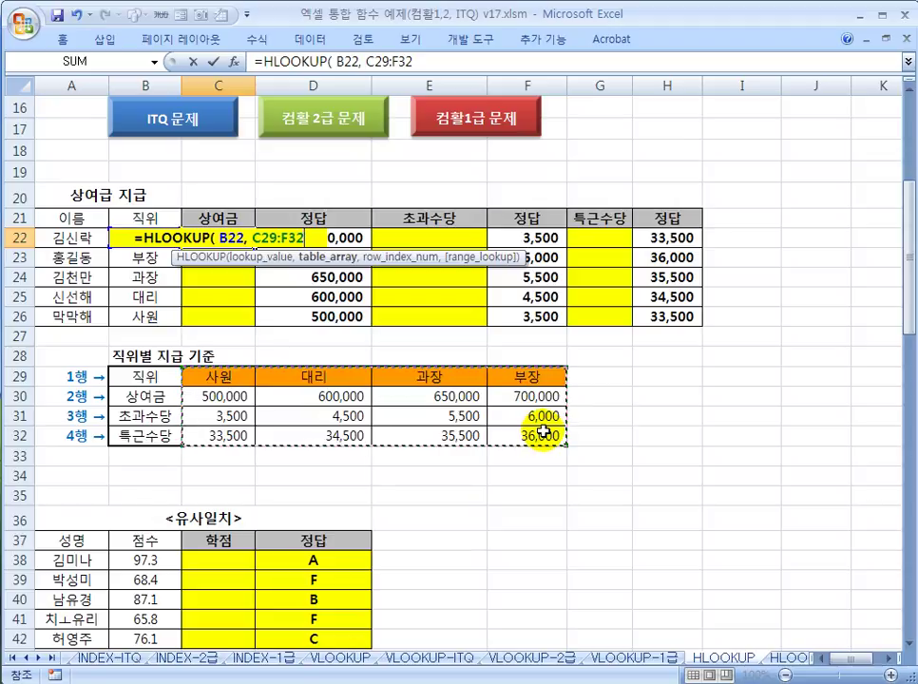
{"action": "key", "text": "F4"}
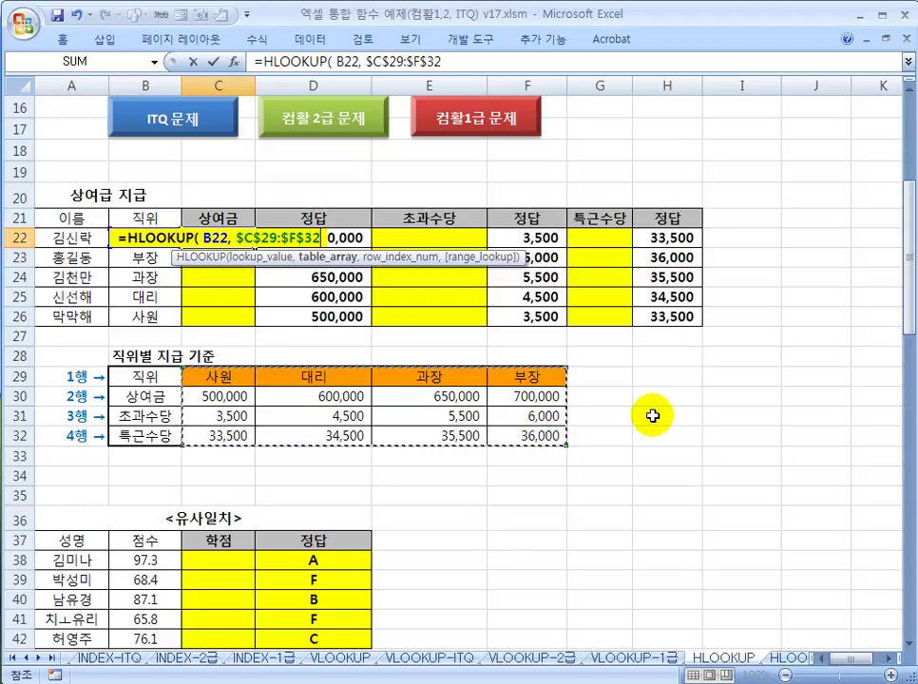
{"action": "type", "text": ","}
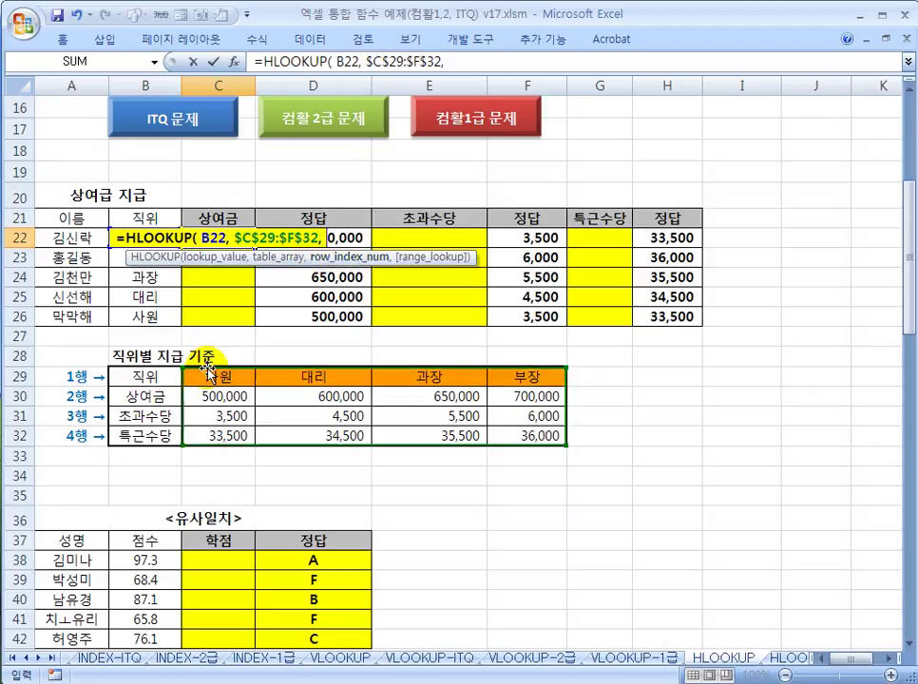
{"action": "type", "text": "2"}
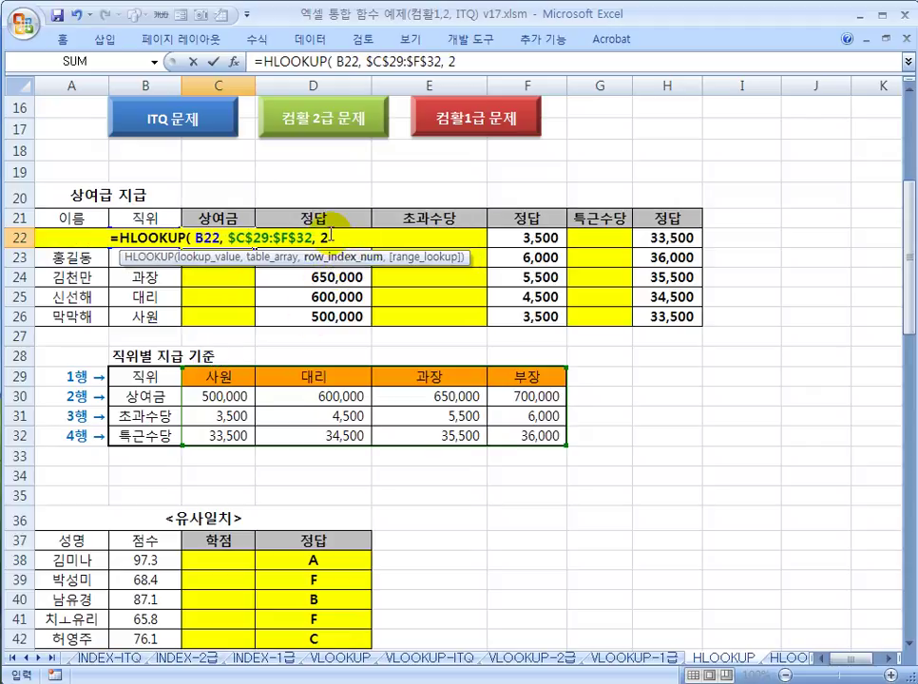
{"action": "type", "text": ","}
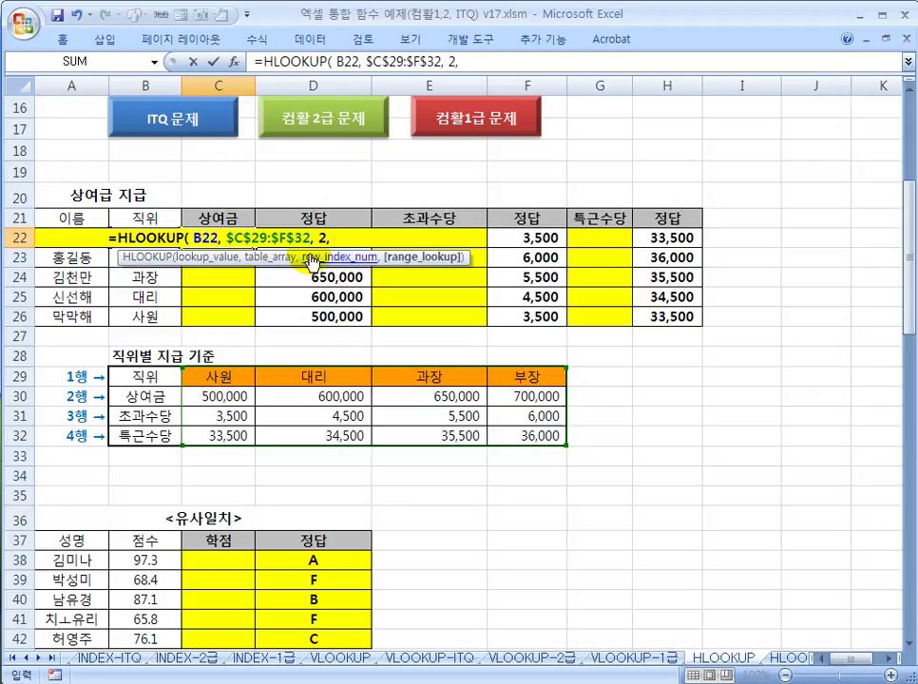
{"action": "type", "text": "0"}
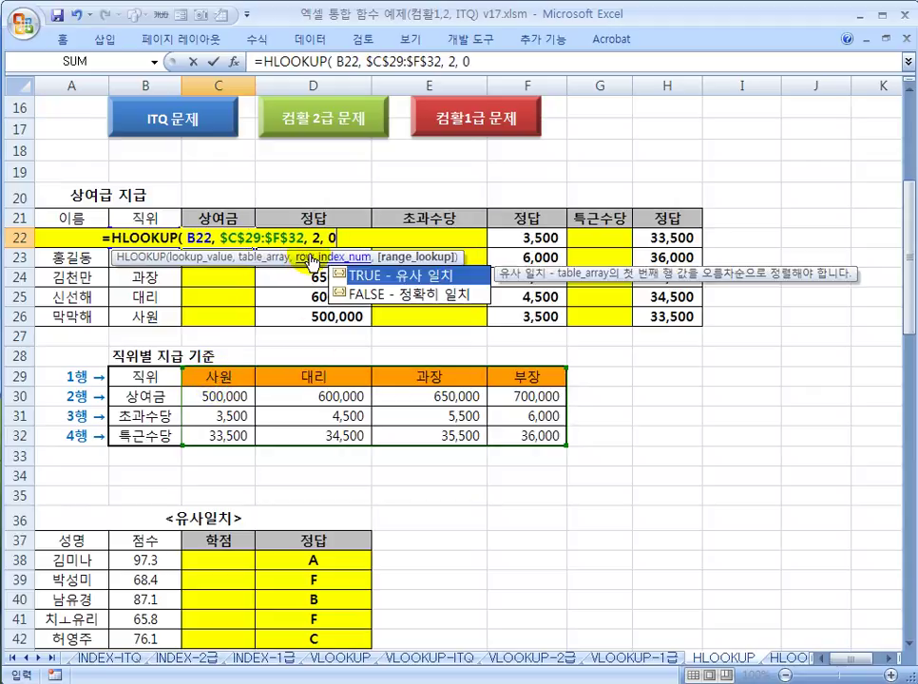
{"action": "type", "text": " )"}
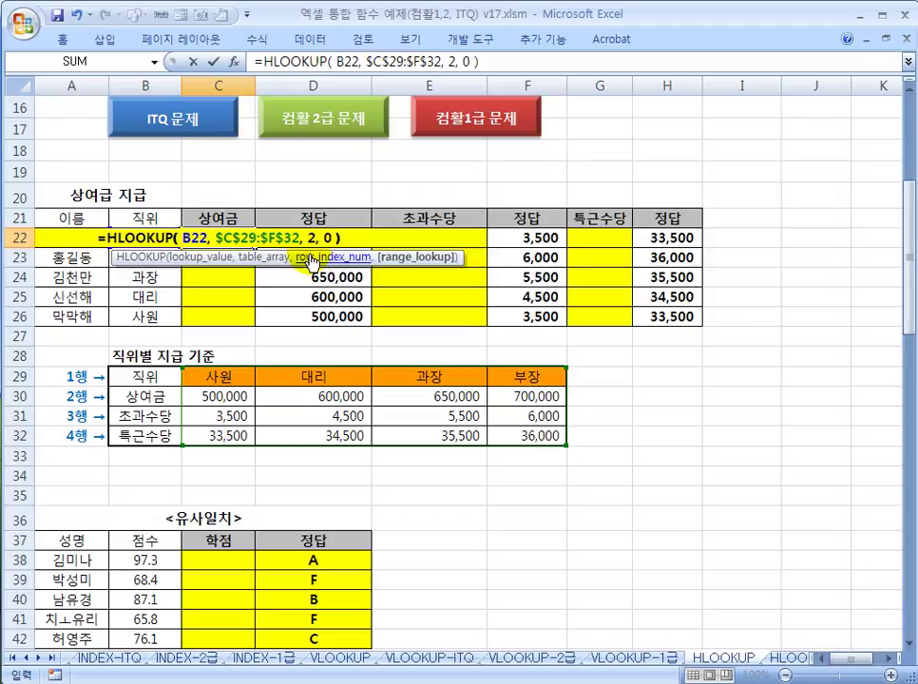
{"action": "key", "text": "ctrl+Return"}
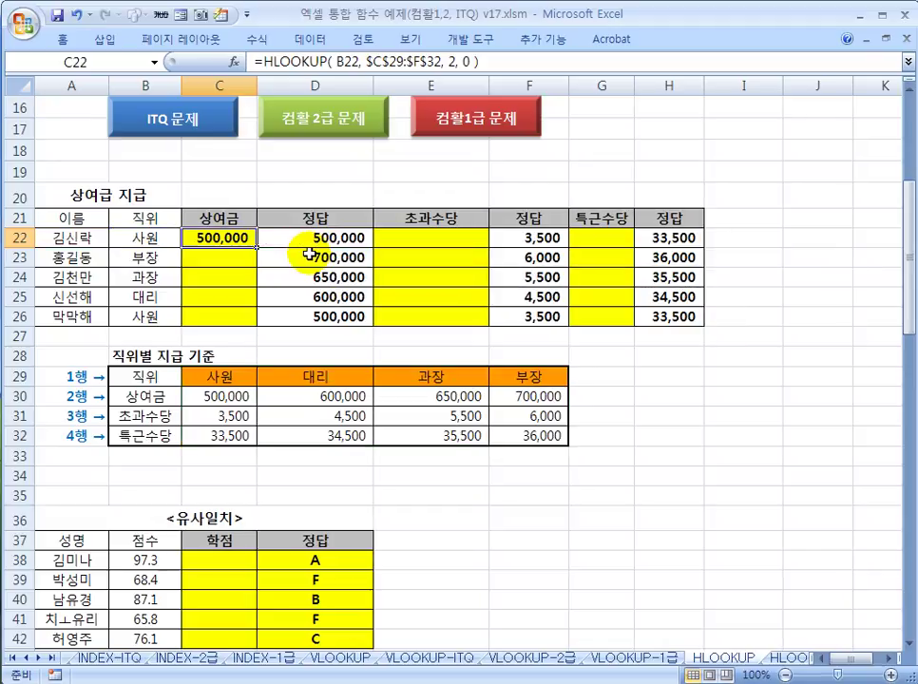
Step: Fill the C22 formula down the 상여금 column through C26
{"action": "left_click", "coordinate": [237, 398]}
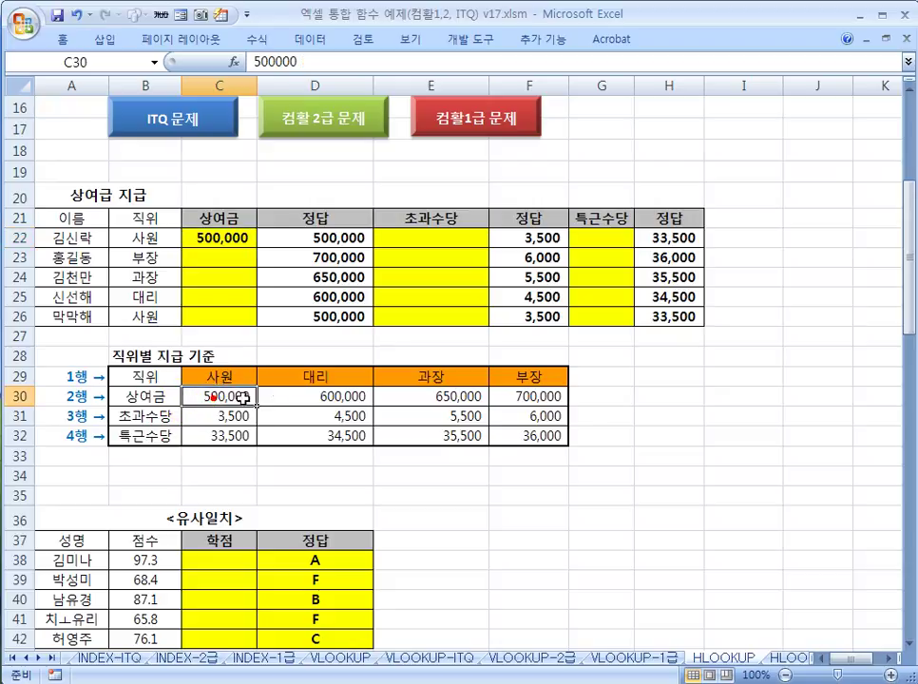
{"action": "left_click", "coordinate": [221, 238]}
{"action": "double_click", "coordinate": [256, 248]}
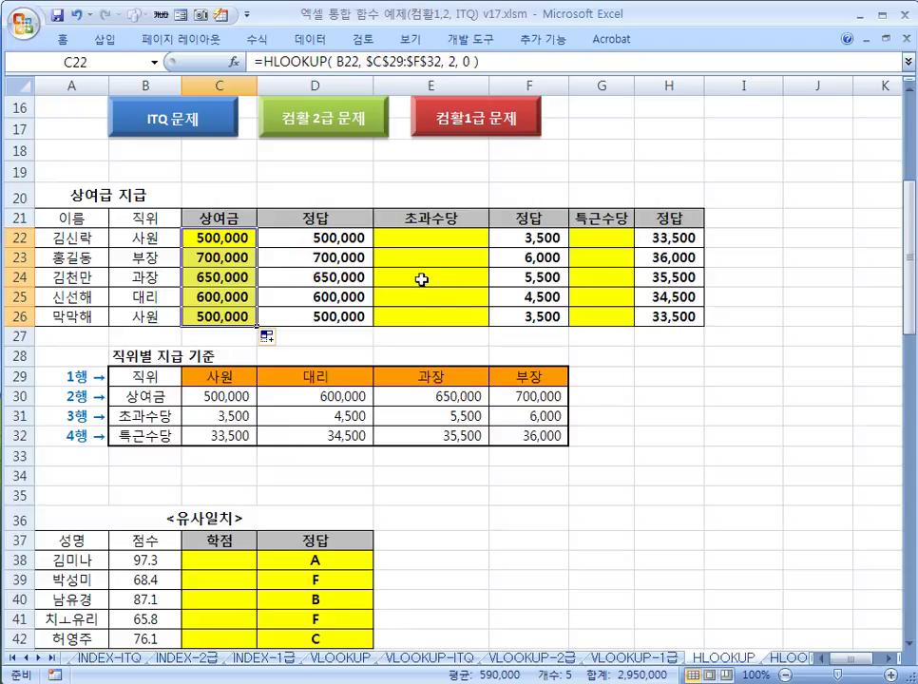
Step: Start an HLOOKUP formula in E24 under 초과수당 with B24 as the lookup value
{"action": "left_click", "coordinate": [428, 240]}
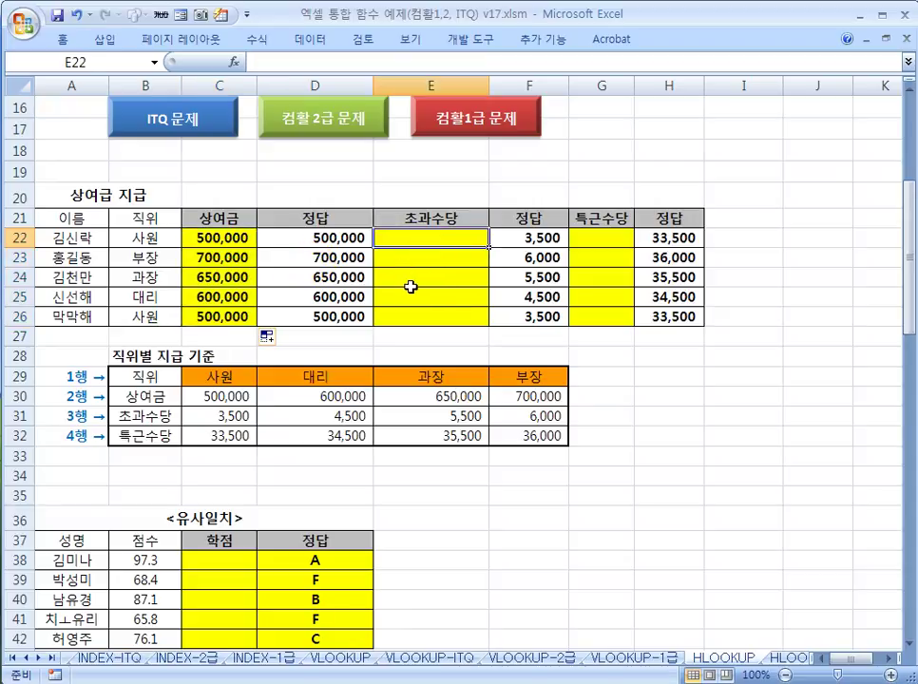
{"action": "left_click", "coordinate": [409, 277]}
{"action": "left_click", "coordinate": [152, 277]}
{"action": "left_click", "coordinate": [445, 272]}
{"action": "left_click", "coordinate": [436, 239]}
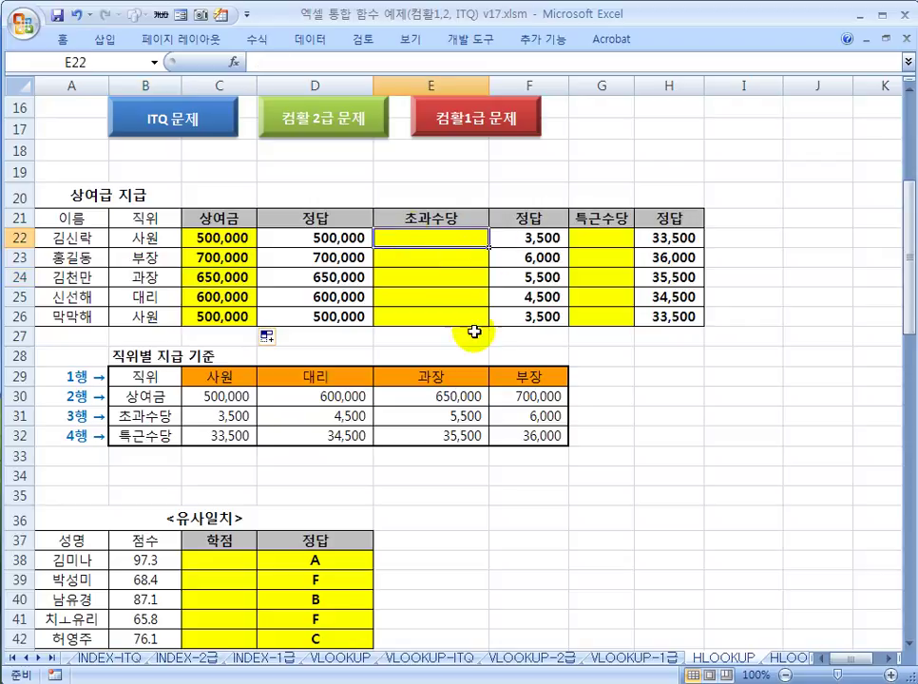
{"action": "left_click", "coordinate": [421, 279]}
{"action": "type", "text": "="}
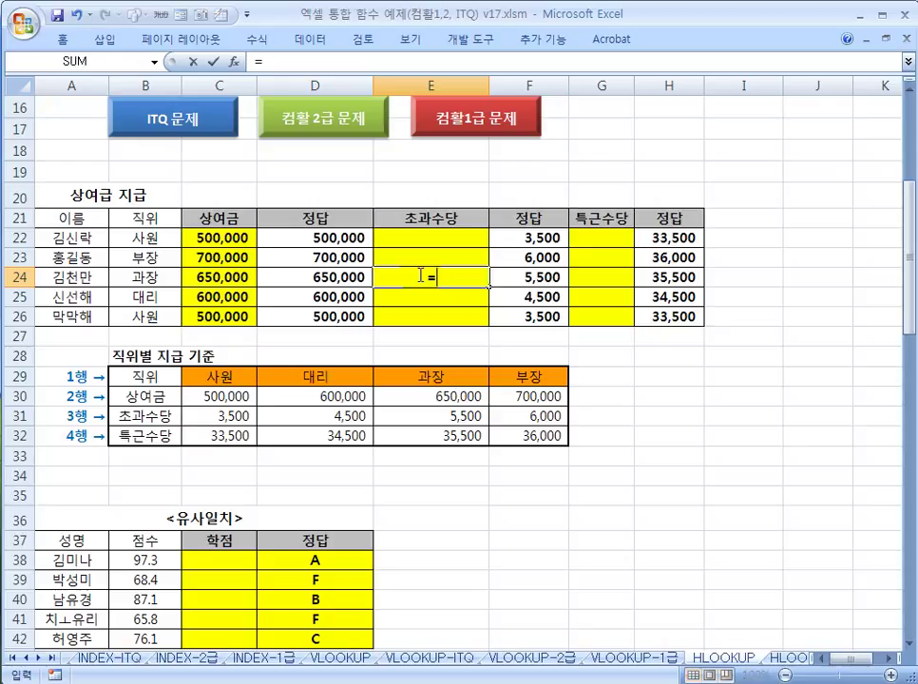
{"action": "type", "text": "HLOOKUP("}
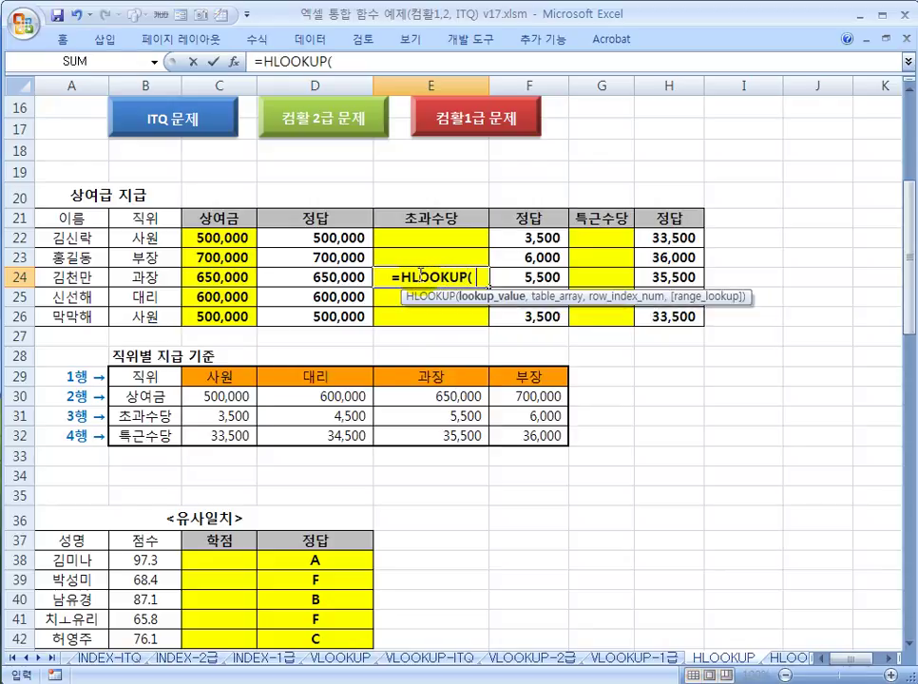
{"action": "left_click", "coordinate": [131, 277]}
{"action": "type", "text": ","}
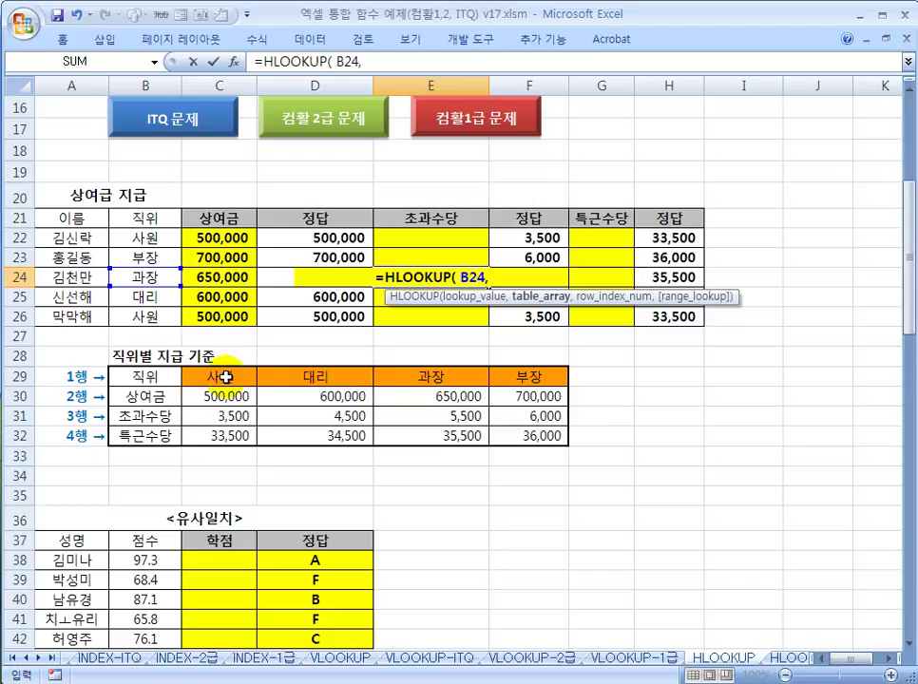
Step: Complete the E24 formula with table range C29:F32, row number 3 and match option 0, and check it against the 과장 column
{"action": "left_click_drag", "start_coordinate": [227, 377], "coordinate": [245, 402]}
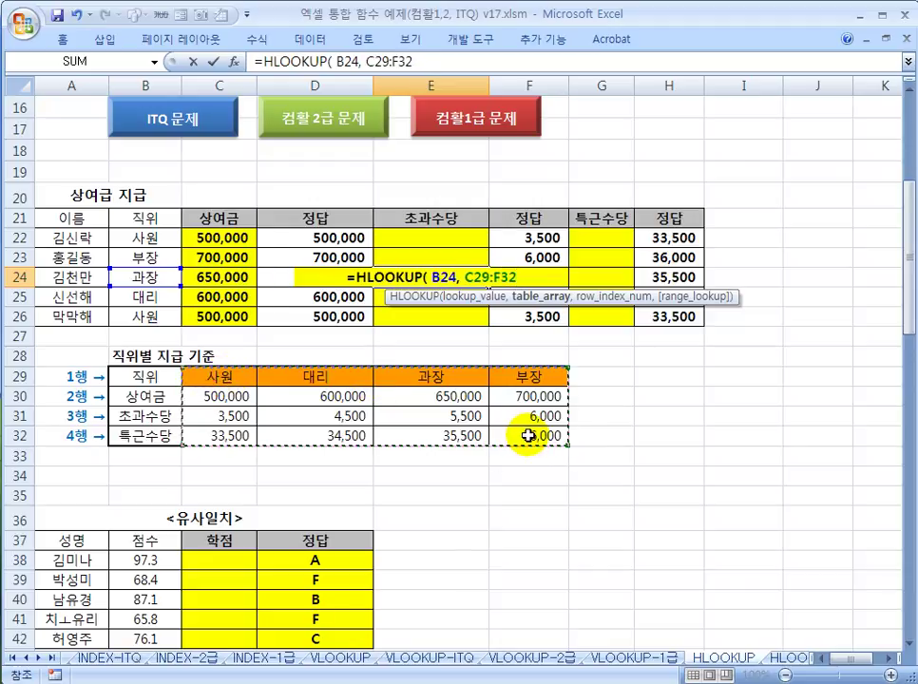
{"action": "type", "text": ","}
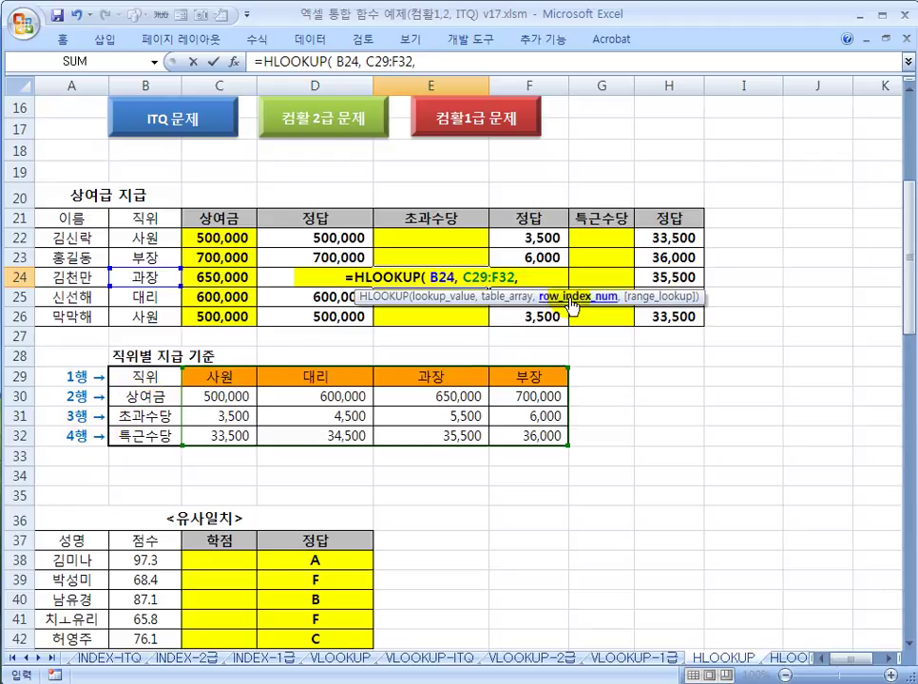
{"action": "type", "text": "3"}
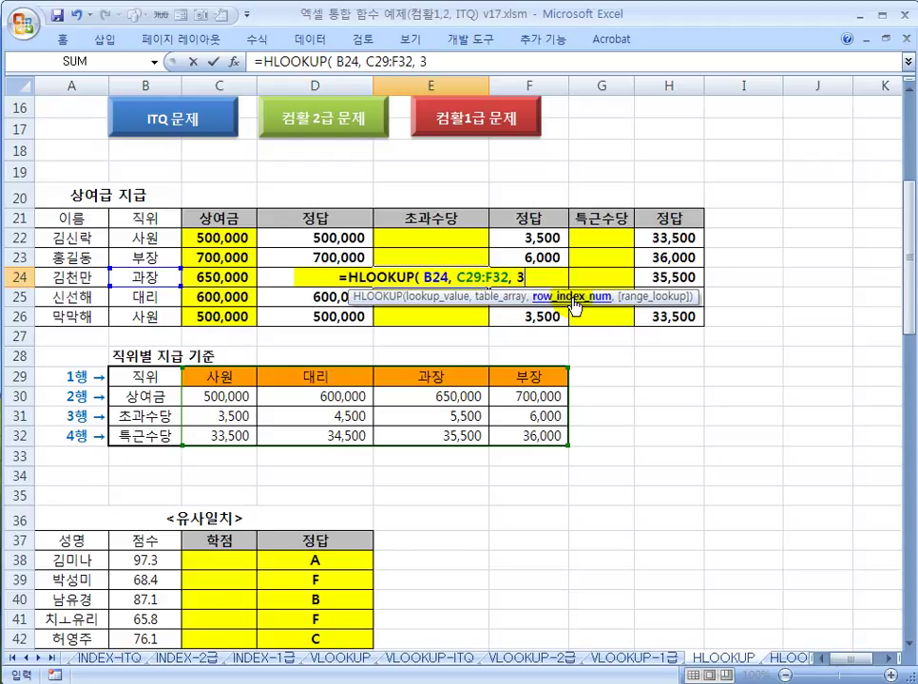
{"action": "type", "text": ","}
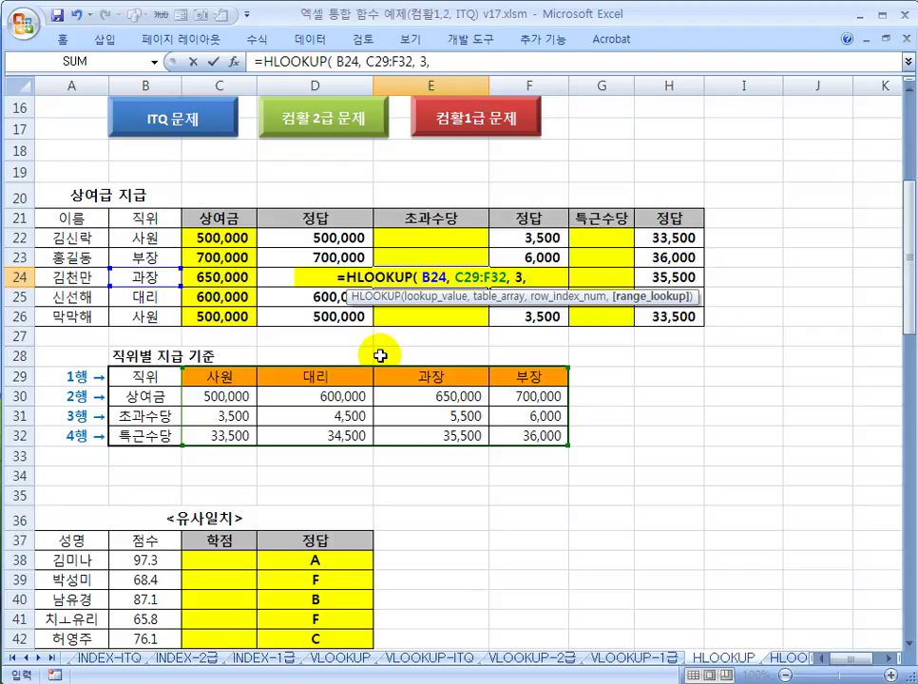
{"action": "type", "text": "0"}
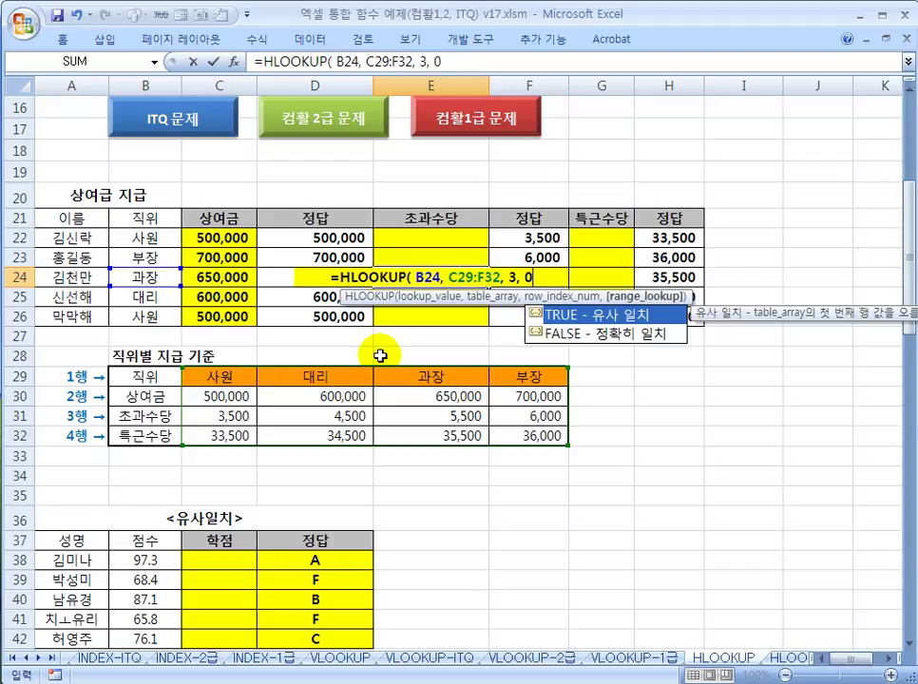
{"action": "type", "text": " )"}
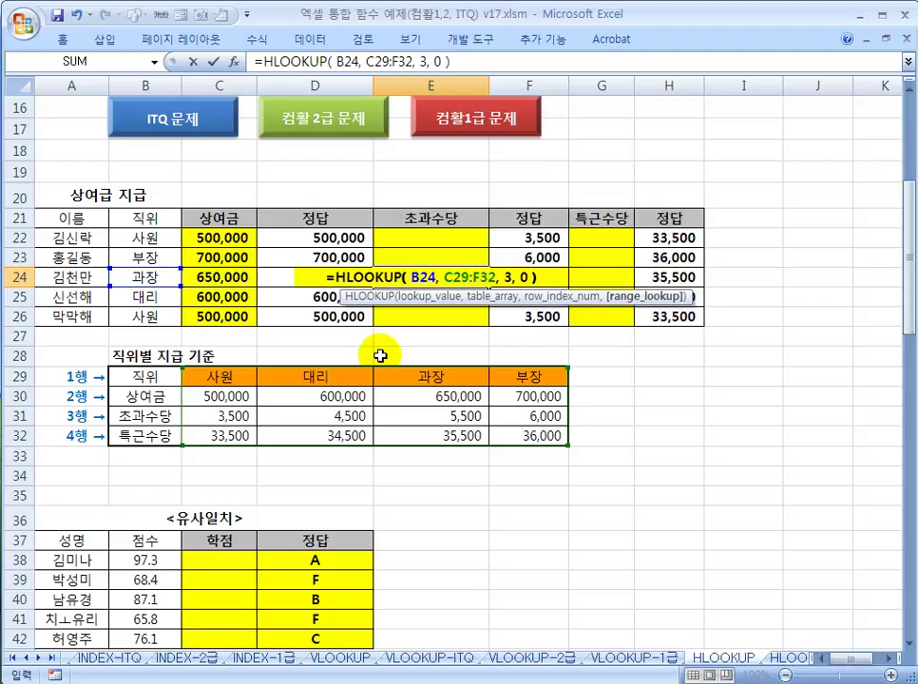
{"action": "key", "text": "ctrl+Return"}
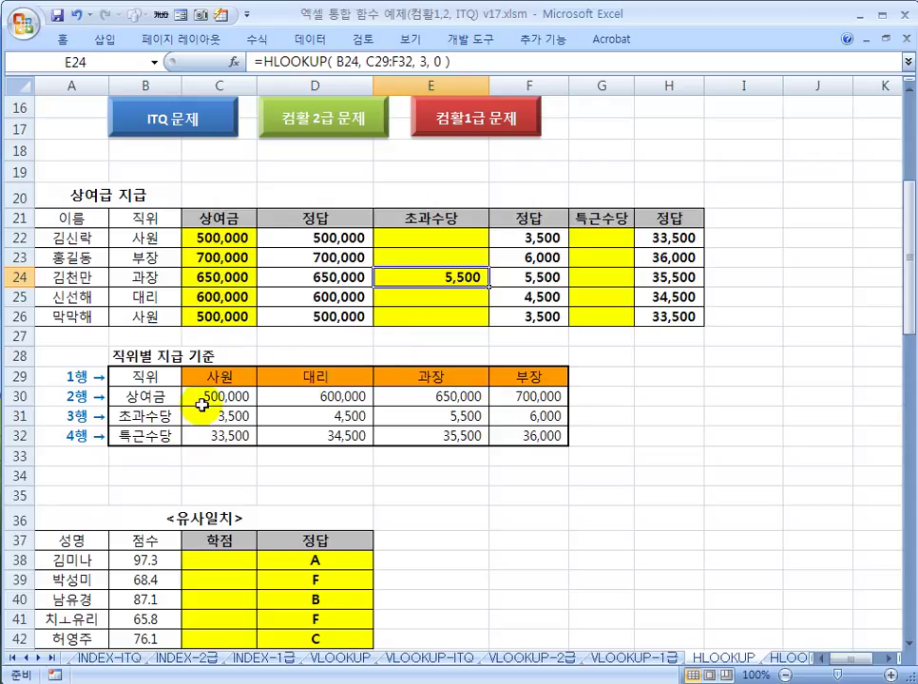
{"action": "left_click", "coordinate": [469, 375]}
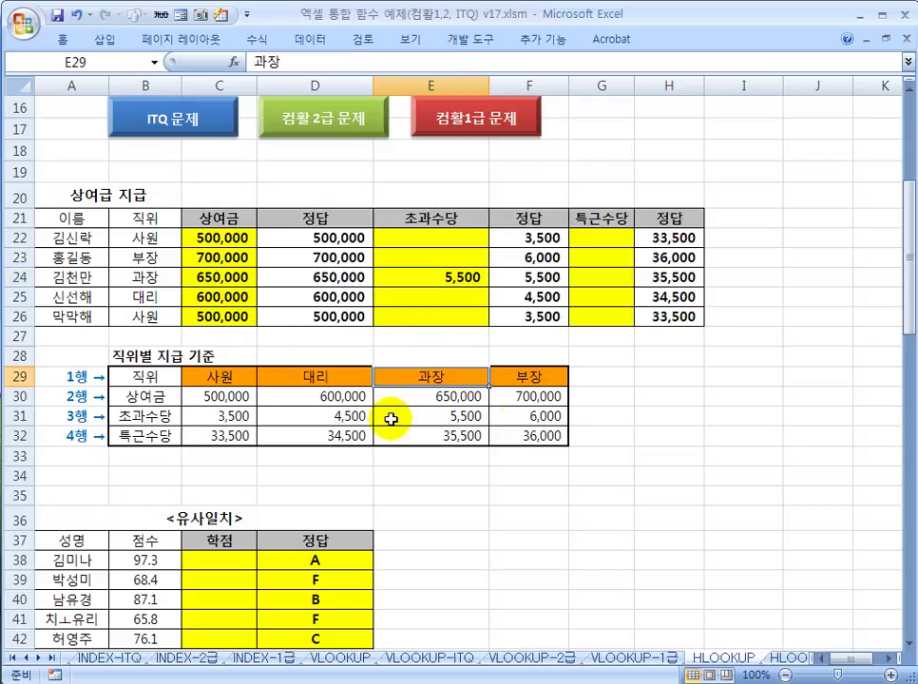
{"action": "left_click", "coordinate": [473, 417]}
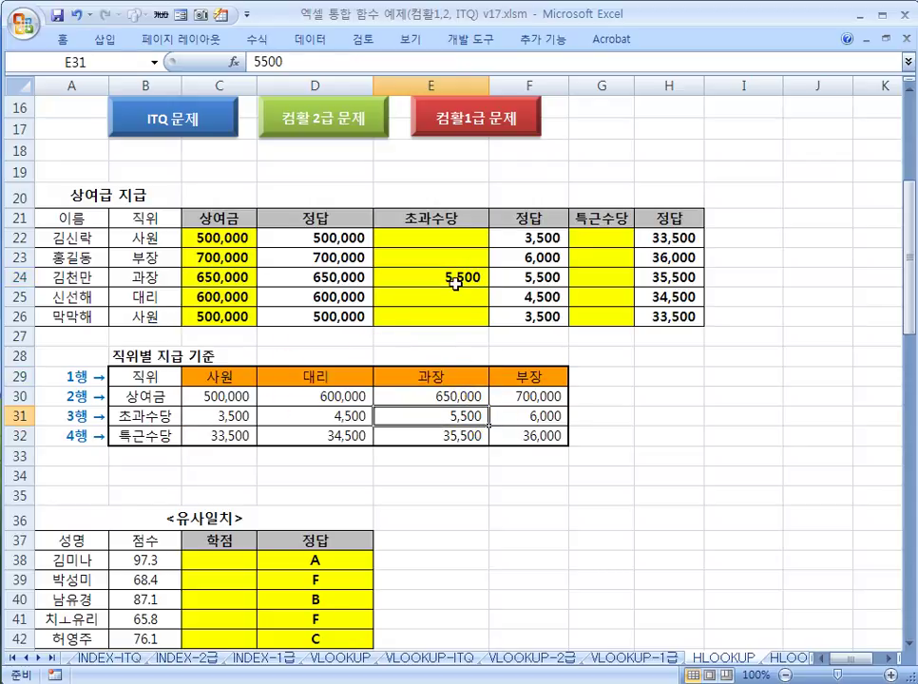
Step: Start an HLOOKUP formula in G23 under 특근수당 with B23 as the lookup value
{"action": "left_click", "coordinate": [599, 263]}
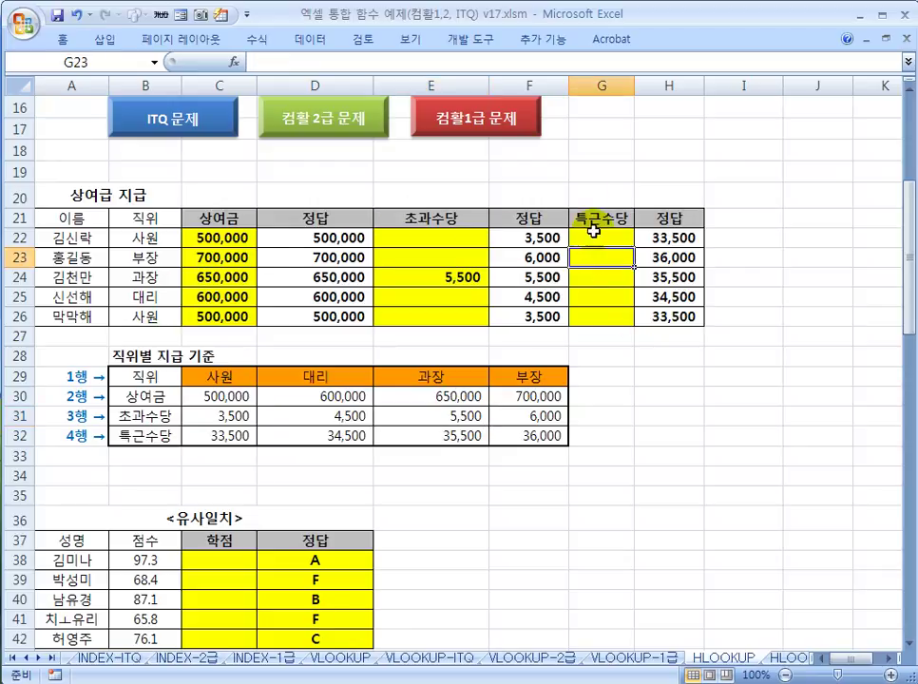
{"action": "type", "text": "="}
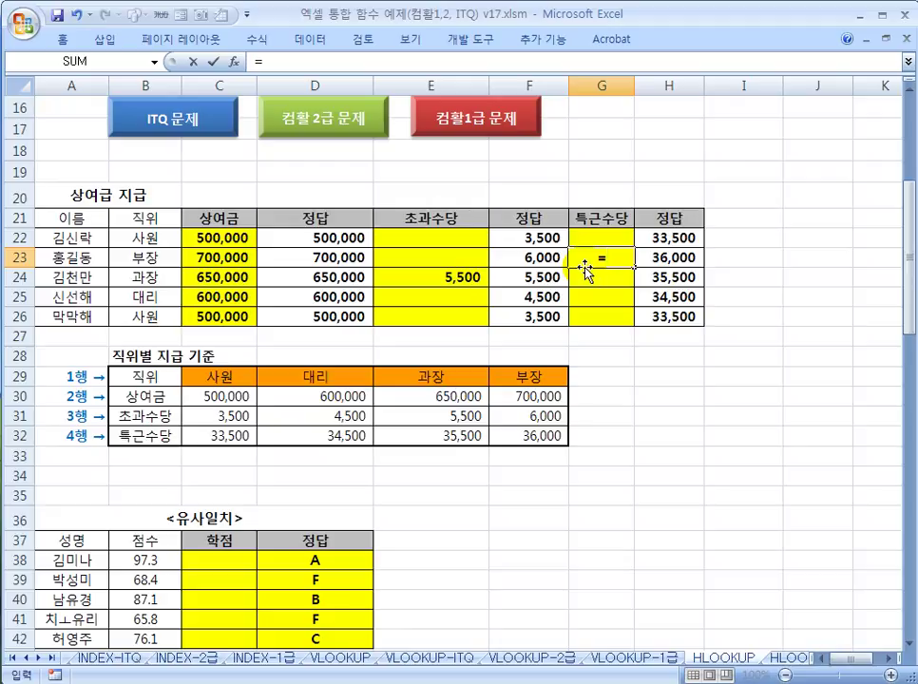
{"action": "type", "text": "HLOOK"}
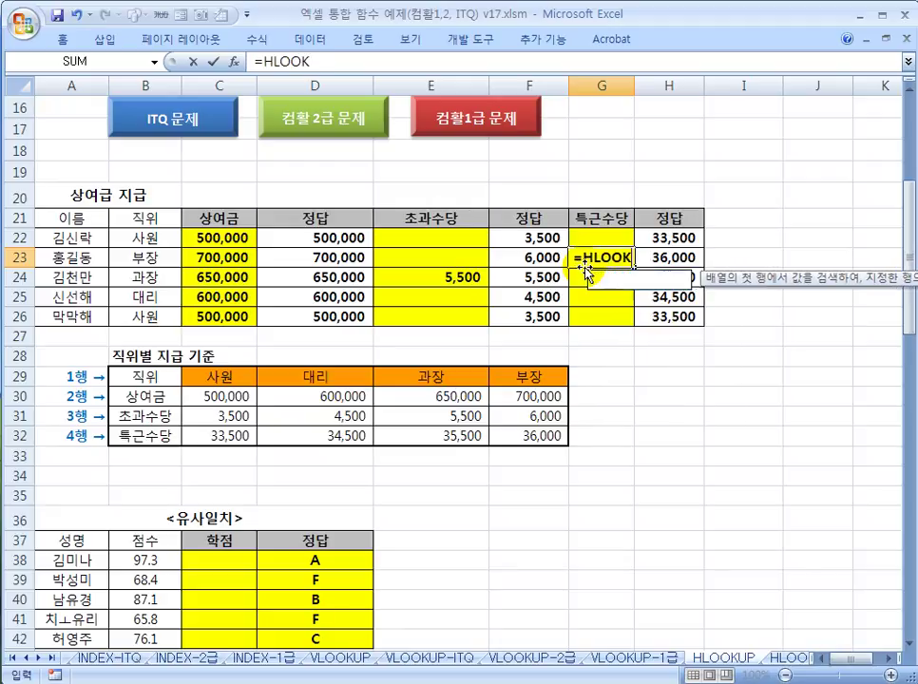
{"action": "double_click", "coordinate": [587, 273]}
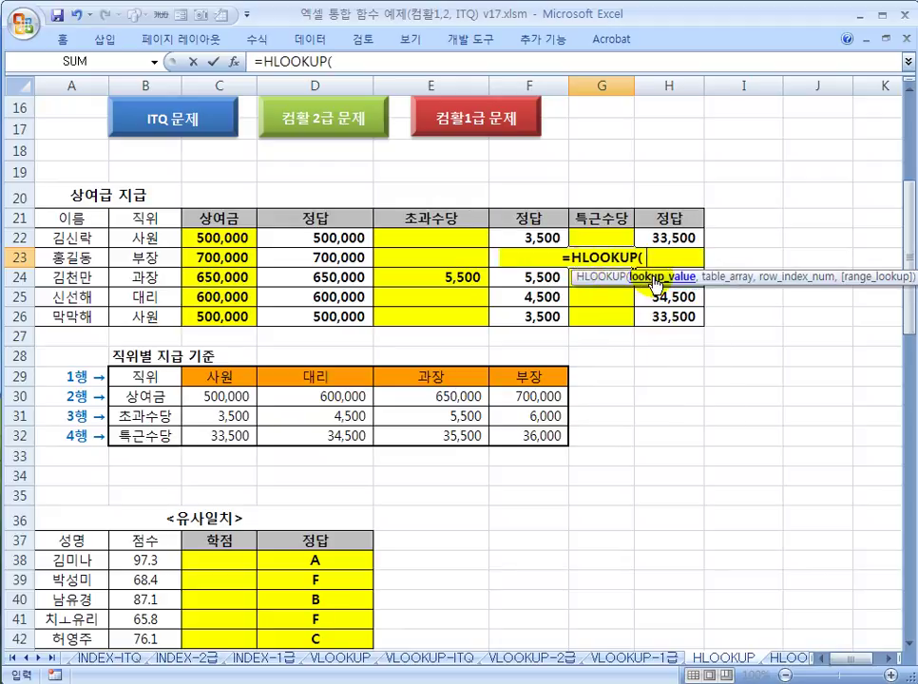
{"action": "left_click", "coordinate": [137, 259]}
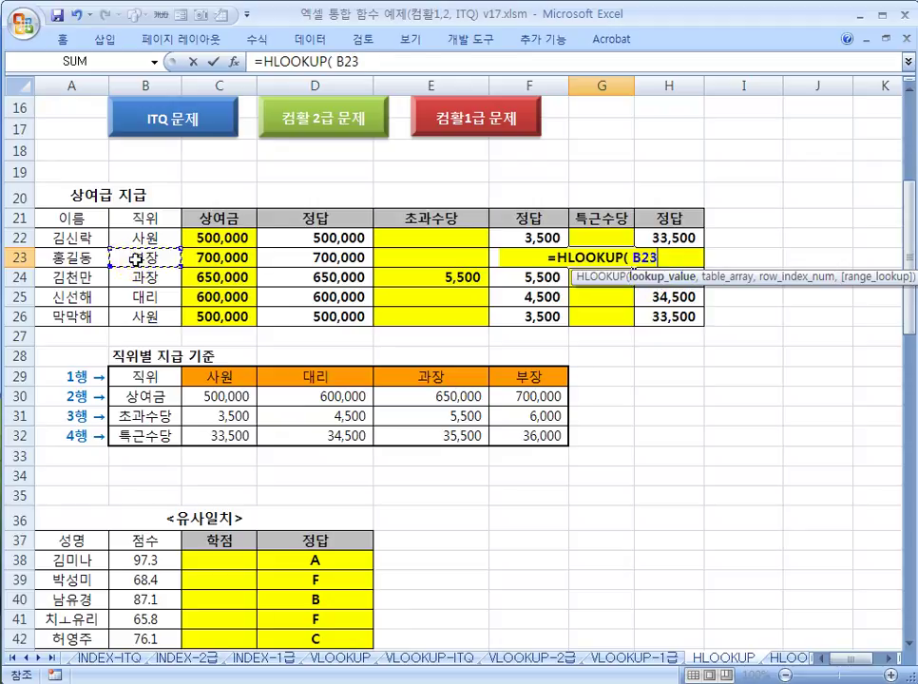
{"action": "type", "text": ","}
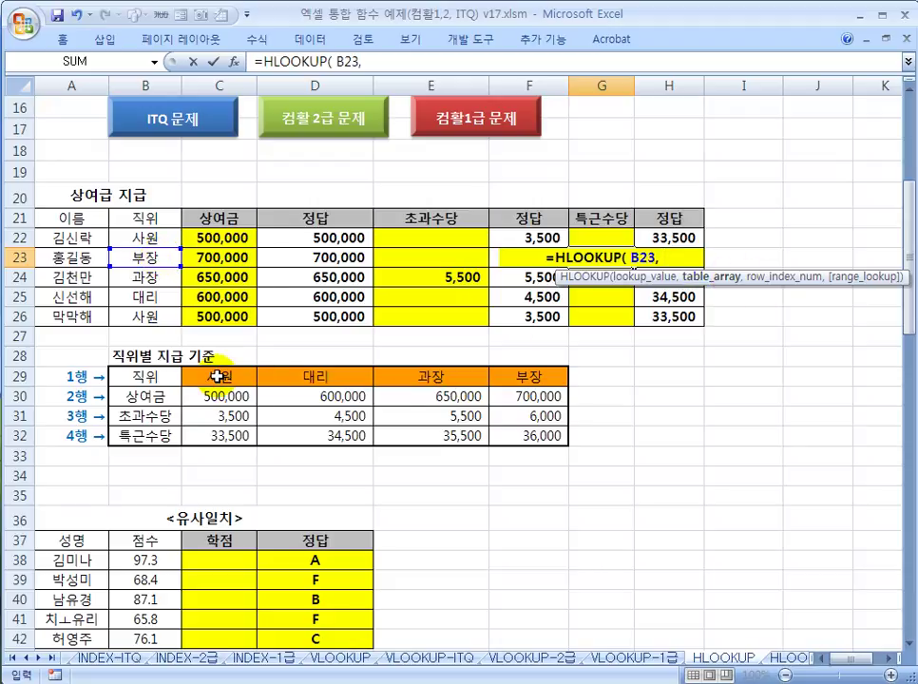
Step: Complete the G23 formula with table range C29:F32, row number 4 and match option 0
{"action": "left_click_drag", "start_coordinate": [217, 377], "coordinate": [513, 427]}
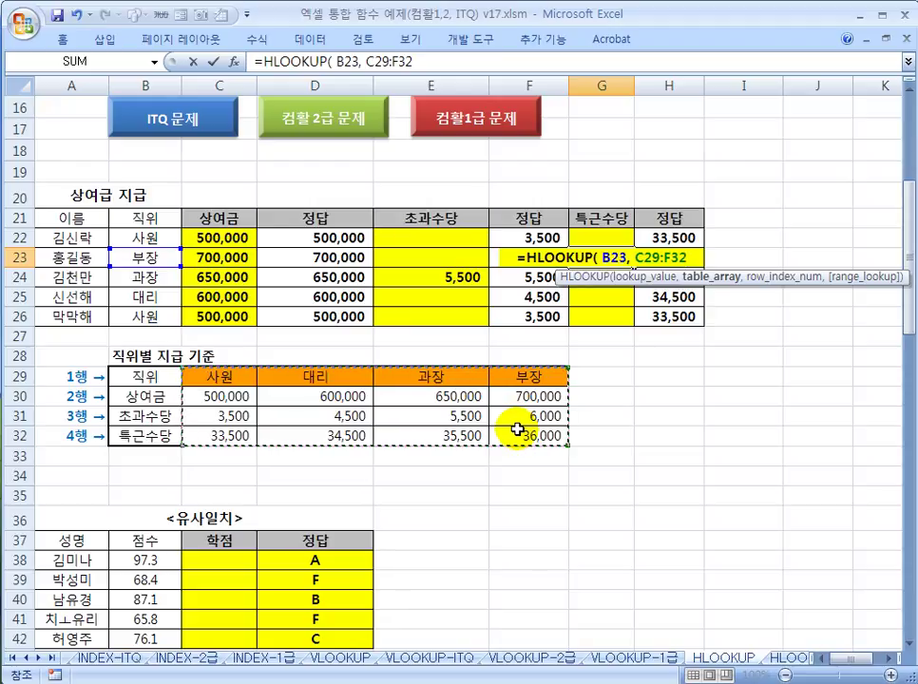
{"action": "type", "text": ","}
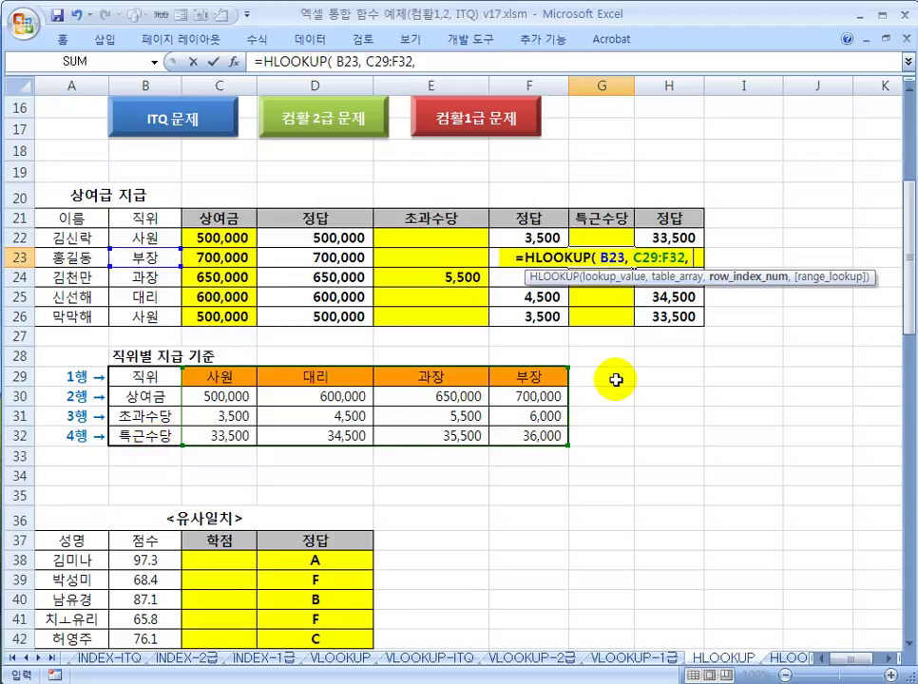
{"action": "type", "text": "4"}
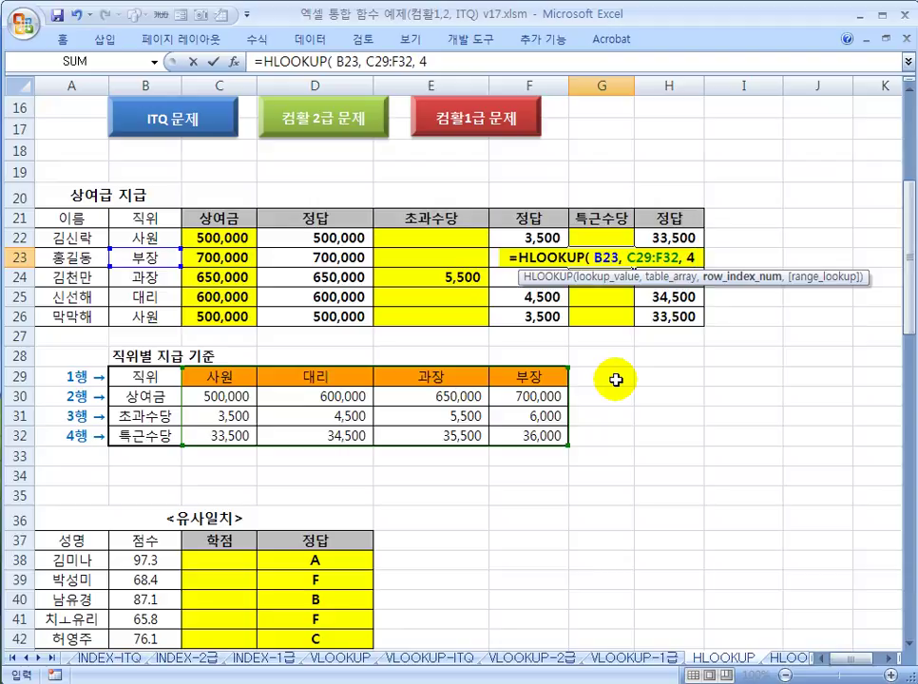
{"action": "type", "text": ","}
{"action": "key", "text": "Escape"}
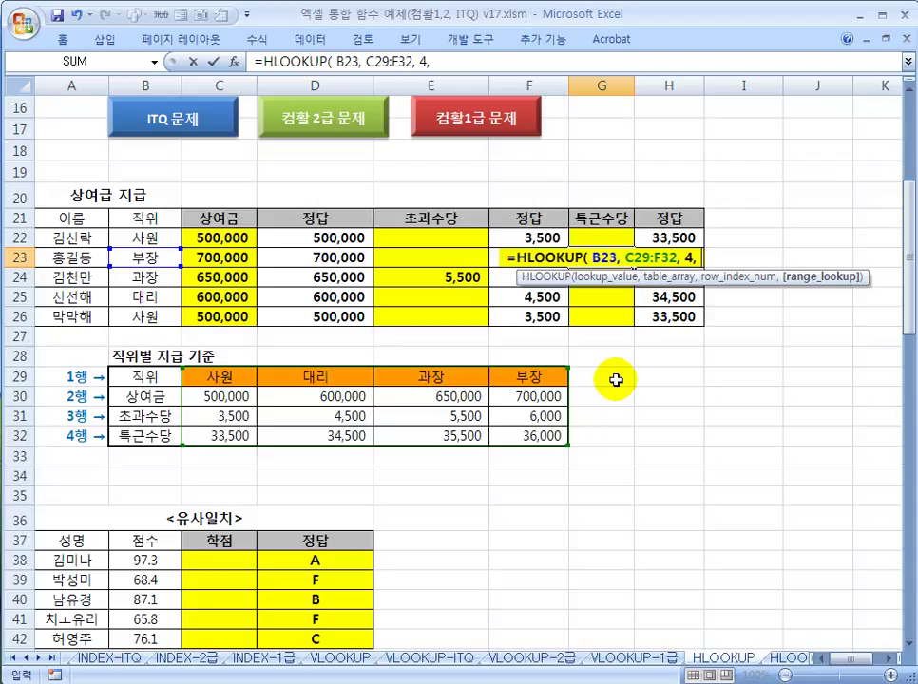
{"action": "type", "text": "0 )"}
{"action": "key", "text": "ctrl+Return"}
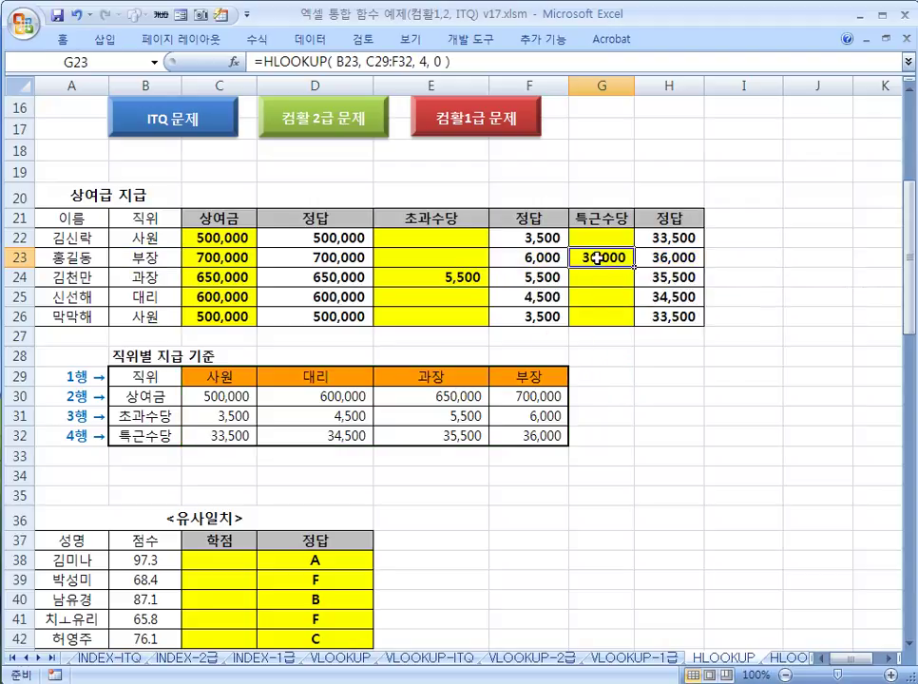
Step: Copy the 직위별 지급 기준 table B29:F32 and paste it transposed (행/열 바꿈) starting at H29
{"action": "left_click_drag", "start_coordinate": [144, 376], "coordinate": [508, 437]}
{"action": "key", "text": "ctrl+c"}
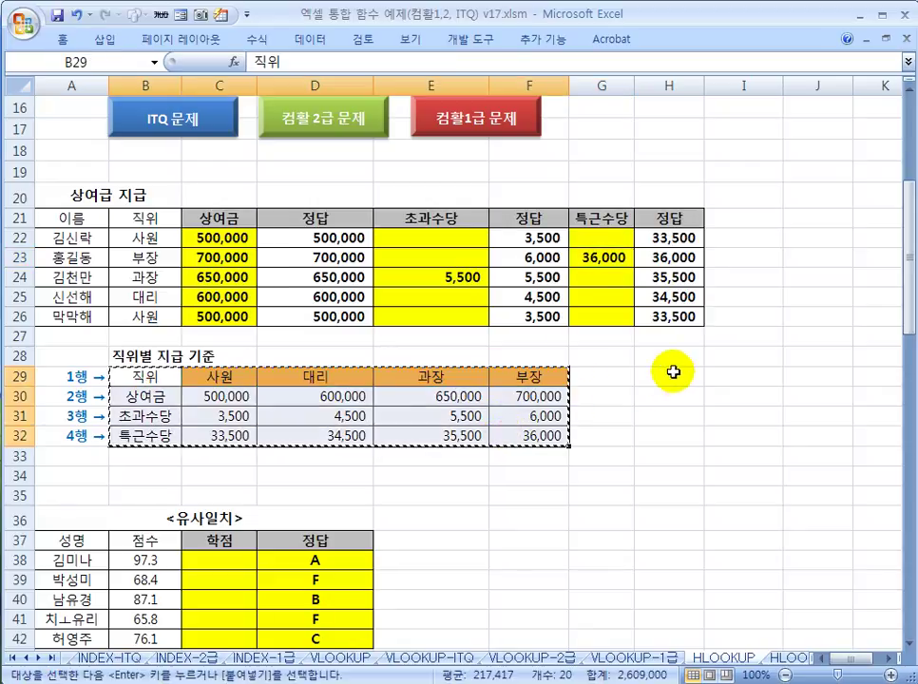
{"action": "left_click", "coordinate": [653, 375]}
{"action": "right_click", "coordinate": [652, 374]}
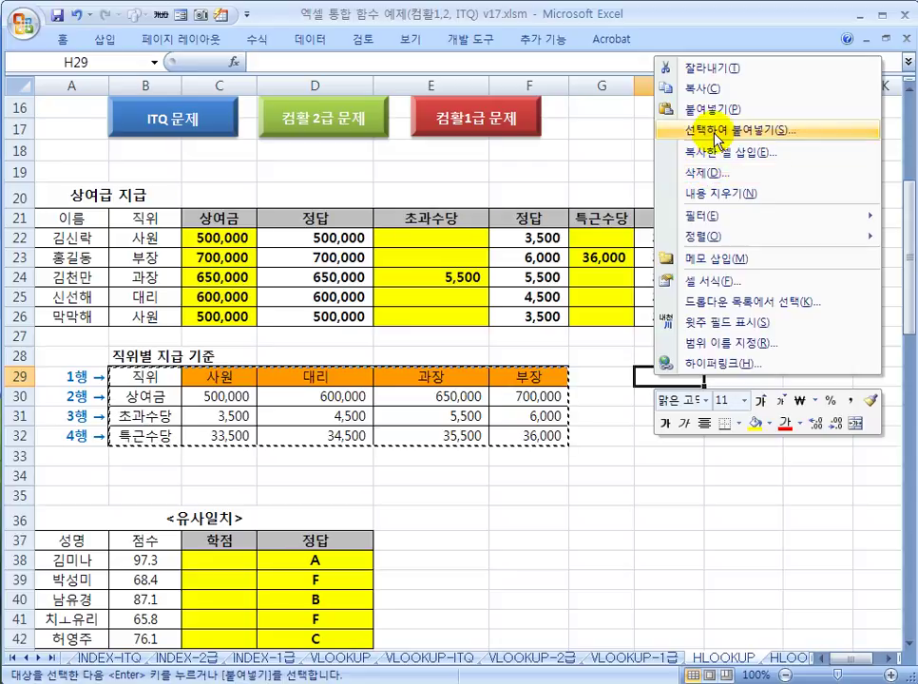
{"action": "left_click", "coordinate": [694, 125]}
{"action": "left_click", "coordinate": [728, 231]}
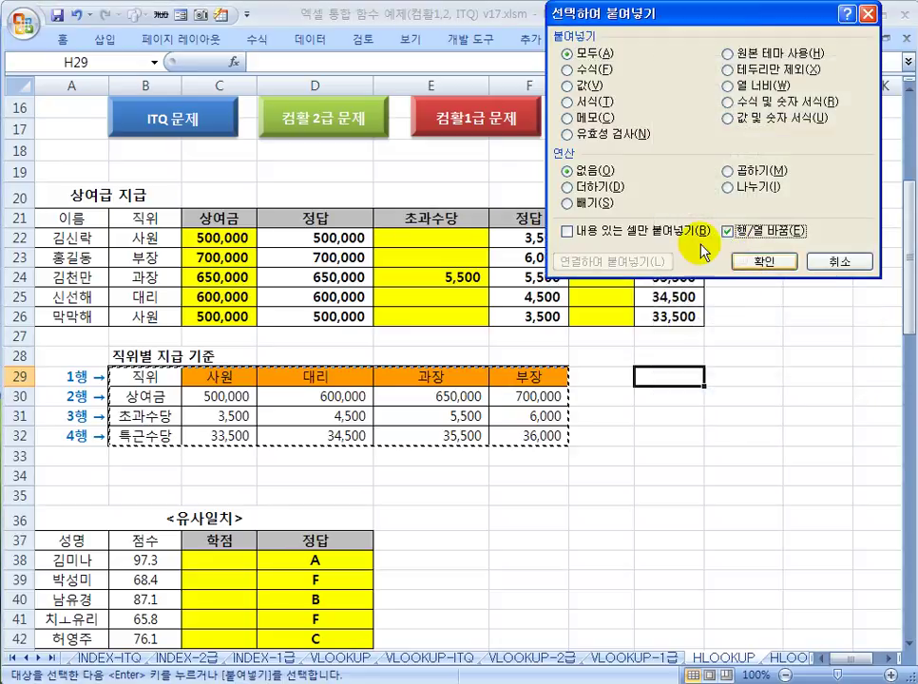
{"action": "left_click", "coordinate": [761, 262]}
{"action": "left_click", "coordinate": [601, 543]}
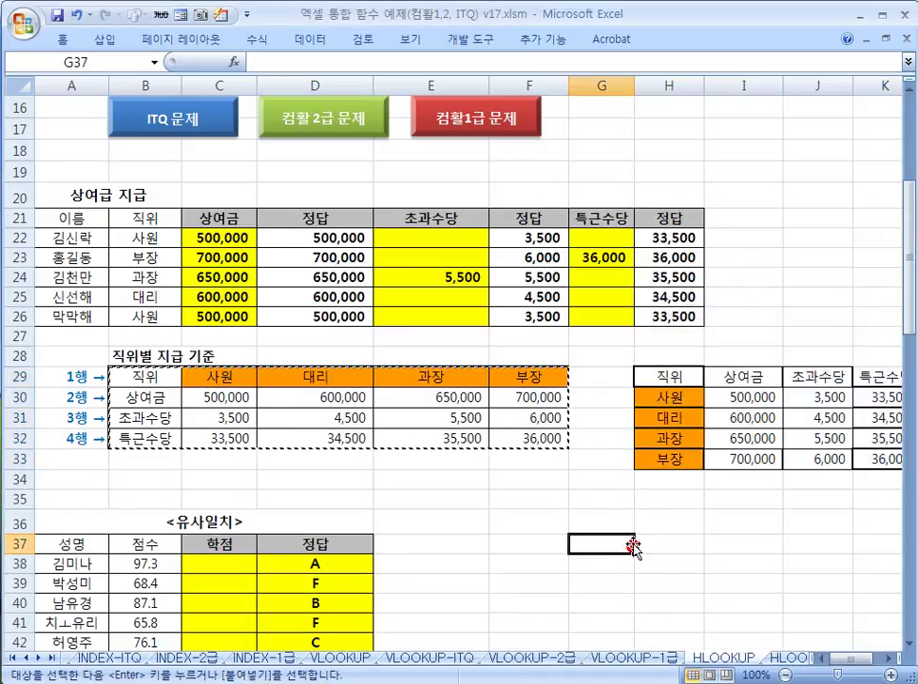
{"action": "key", "text": "Escape"}
{"action": "left_click", "coordinate": [549, 521]}
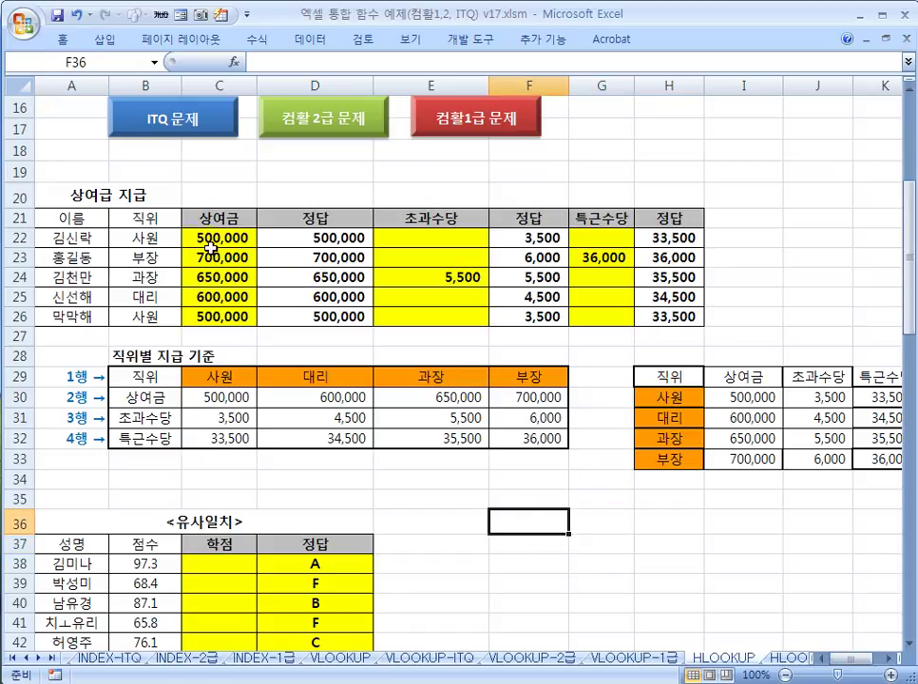
Step: Compare the transposed data in H30:K33 with the horizontal 직위별 지급 기준 table, marking both layouts with freehand ink
{"action": "left_click", "coordinate": [149, 239]}
{"action": "left_click_drag", "start_coordinate": [655, 397], "coordinate": [884, 457]}
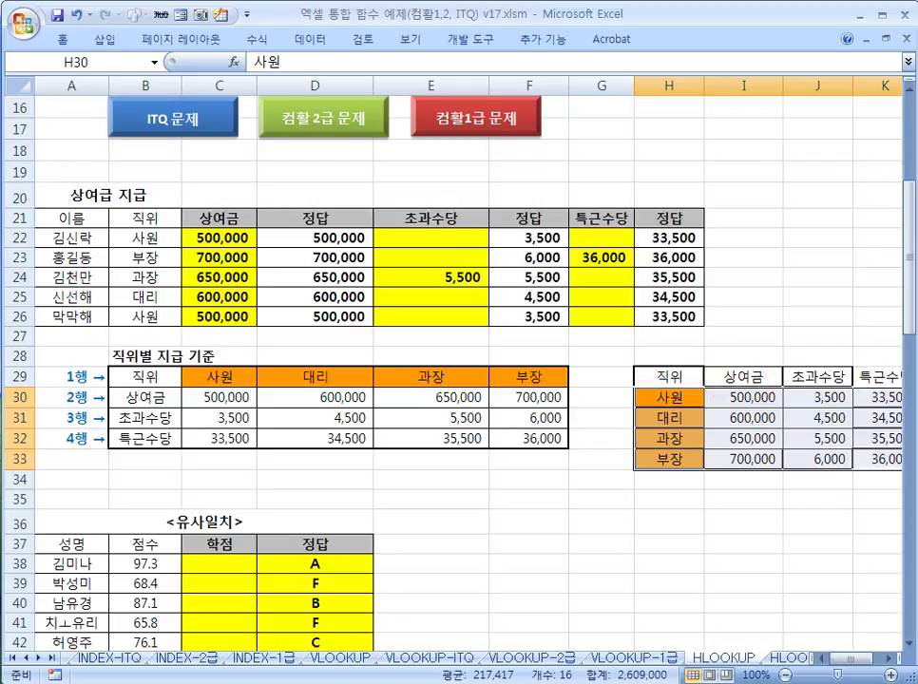
{"action": "mouse_move", "coordinate": [733, 363]}
{"action": "left_mouse_down"}
{"action": "mouse_move", "coordinate": [742, 386]}
{"action": "mouse_move", "coordinate": [665, 471]}
{"action": "mouse_move", "coordinate": [625, 385]}
{"action": "left_mouse_up"}
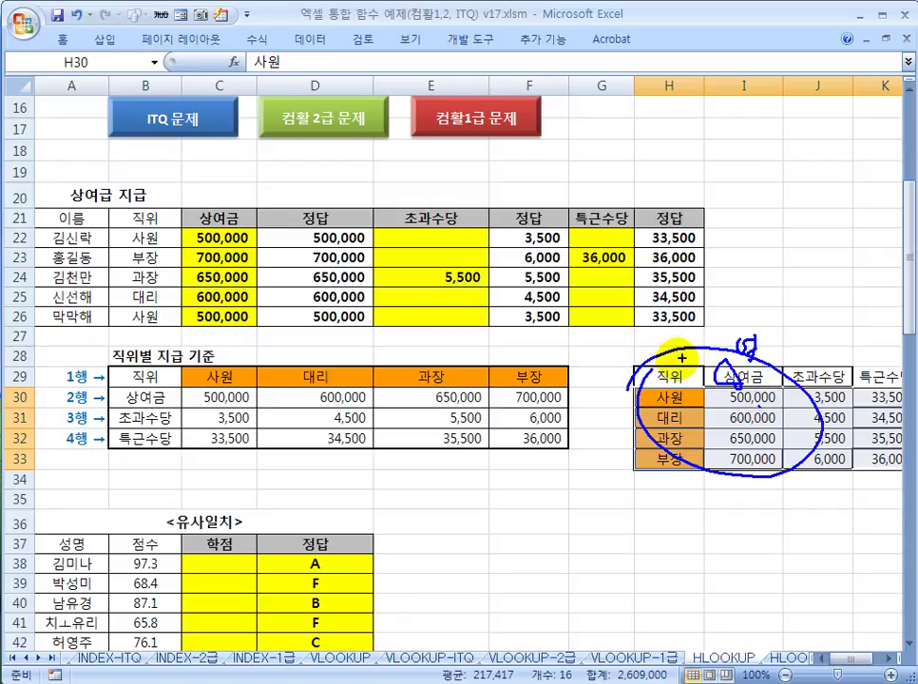
{"action": "mouse_move", "coordinate": [742, 290]}
{"action": "left_mouse_down"}
{"action": "mouse_move", "coordinate": [774, 277]}
{"action": "mouse_move", "coordinate": [770, 321]}
{"action": "left_mouse_up"}
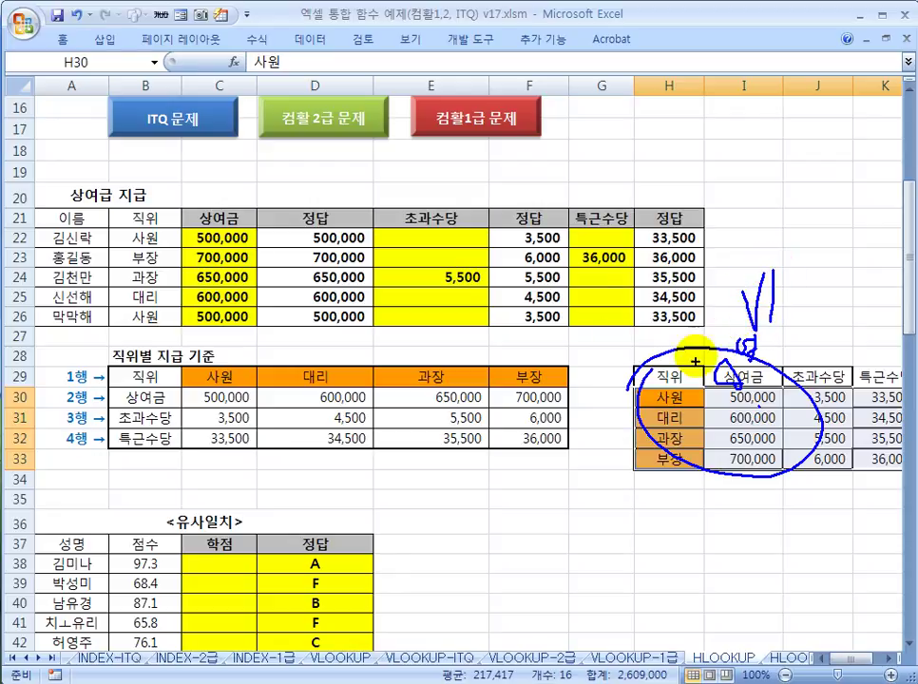
{"action": "mouse_move", "coordinate": [718, 364]}
{"action": "left_mouse_down"}
{"action": "mouse_move", "coordinate": [451, 339]}
{"action": "mouse_move", "coordinate": [447, 322]}
{"action": "left_mouse_up"}
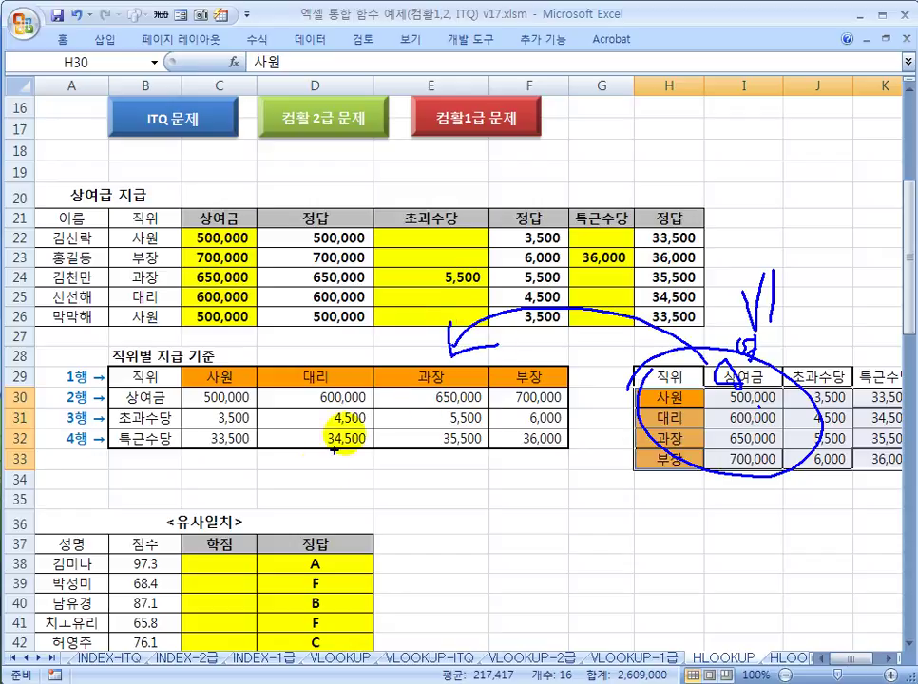
{"action": "mouse_move", "coordinate": [149, 380]}
{"action": "left_mouse_down"}
{"action": "mouse_move", "coordinate": [571, 399]}
{"action": "mouse_move", "coordinate": [261, 423]}
{"action": "left_mouse_up"}
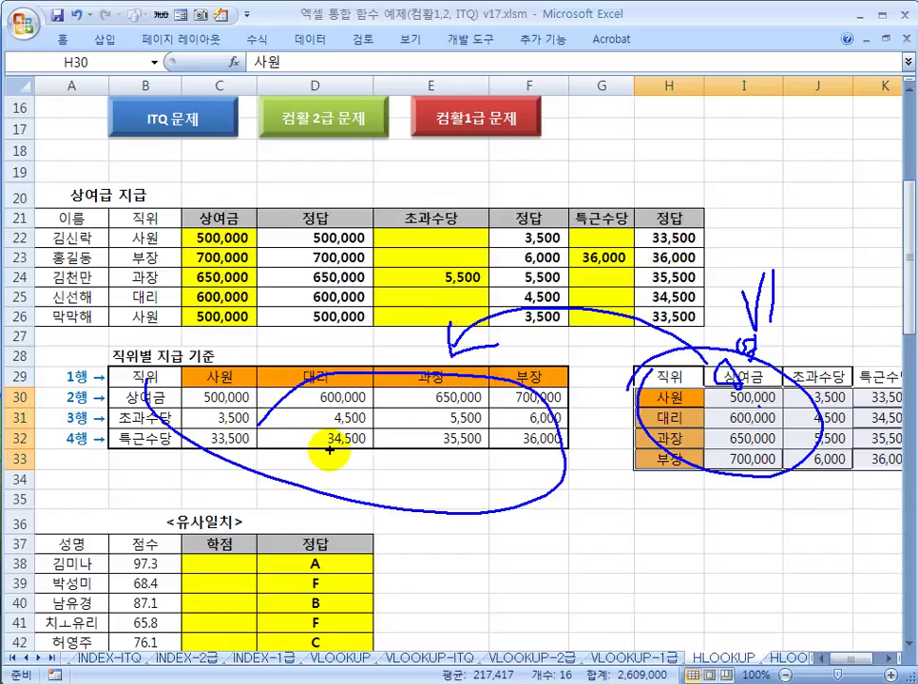
Step: Clear the ink markings and examine the <유사일치> scores together with the 점수별 학점표 range B45:E46
{"action": "key", "text": "Escape"}
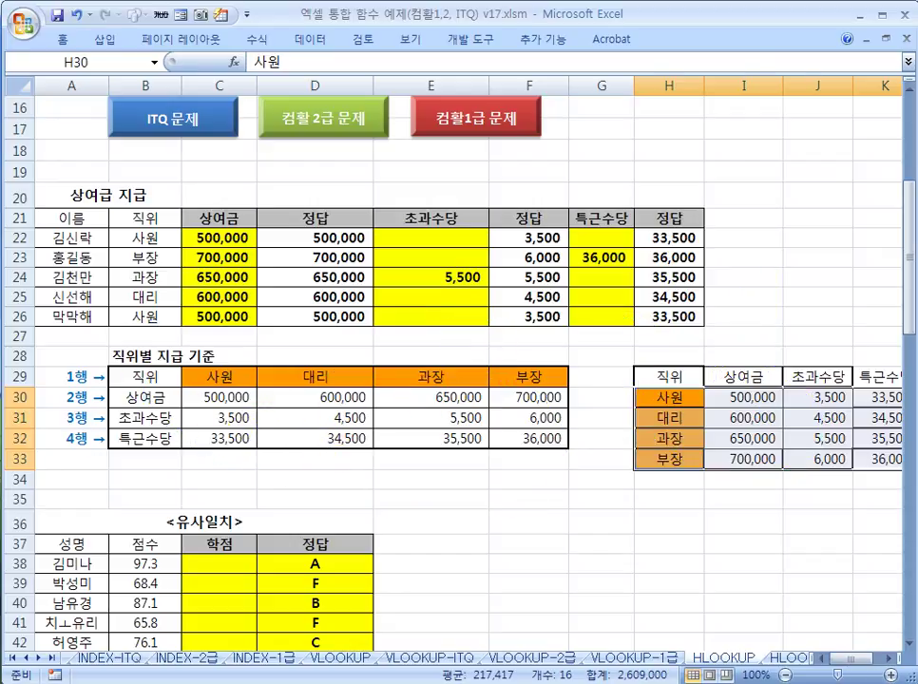
{"action": "left_click", "coordinate": [432, 477]}
{"action": "scroll", "coordinate": [333, 434], "scroll_direction": "down", "scroll_amount": 4}
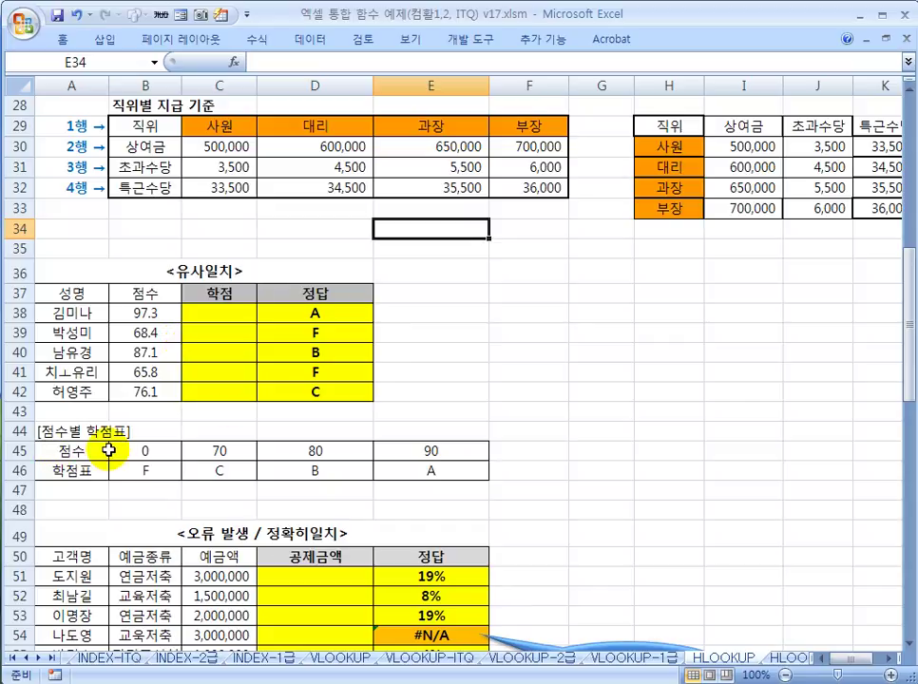
{"action": "left_click", "coordinate": [137, 311]}
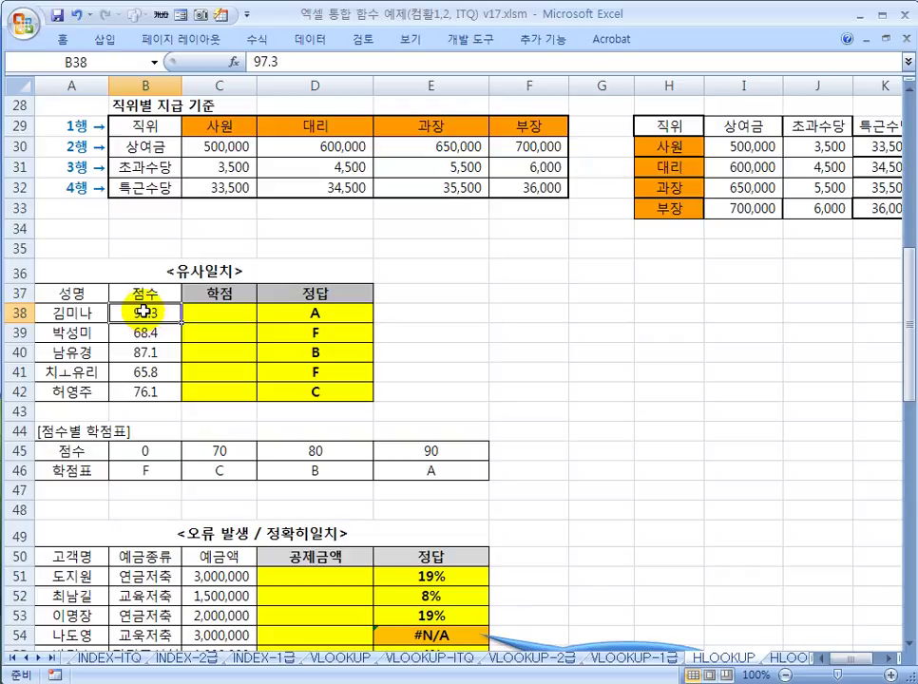
{"action": "left_click", "coordinate": [151, 449]}
{"action": "left_click_drag", "start_coordinate": [151, 449], "coordinate": [440, 449]}
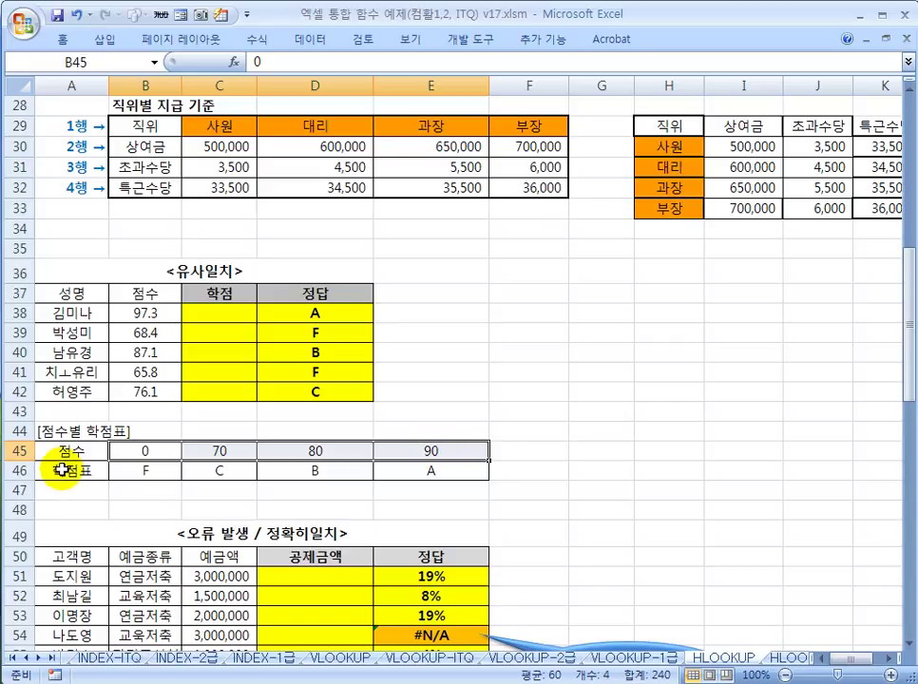
{"action": "left_click", "coordinate": [141, 450]}
{"action": "left_click_drag", "start_coordinate": [141, 450], "coordinate": [434, 474]}
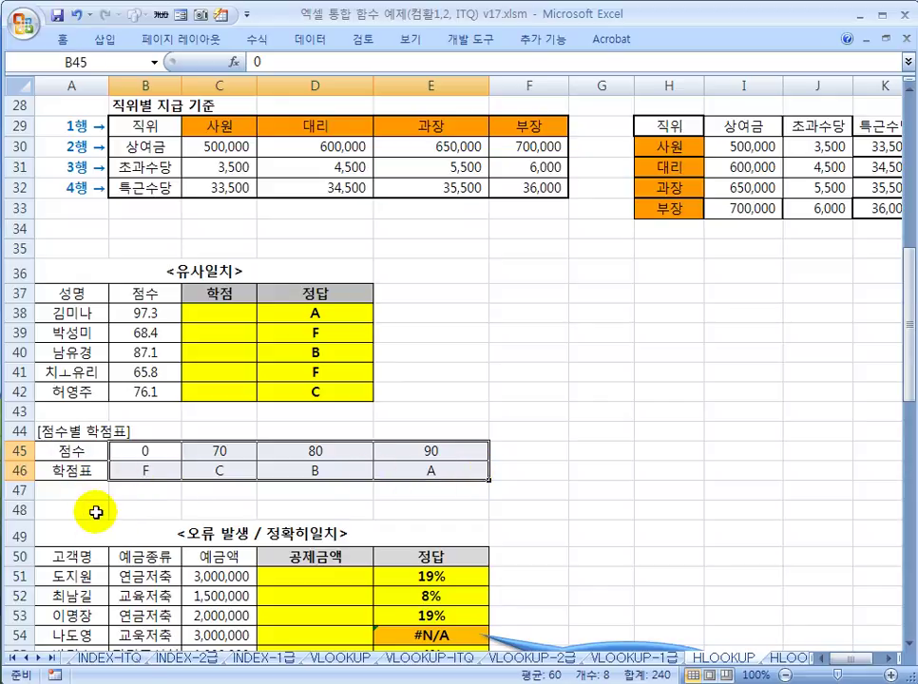
Step: Compare the first score in B38 with the 90 threshold in E45 of the 점수별 학점표
{"action": "left_click", "coordinate": [214, 312]}
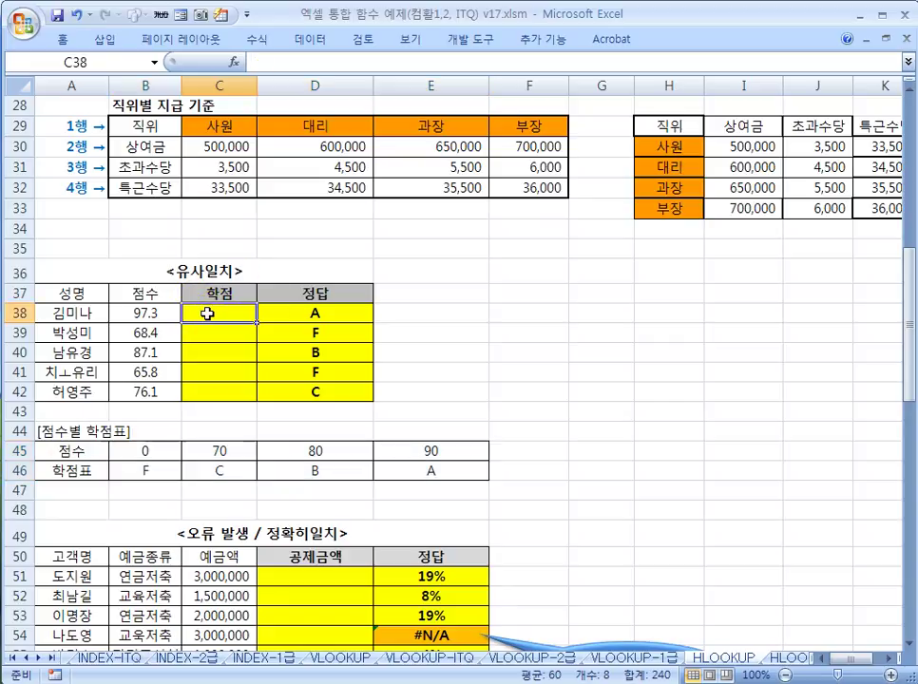
{"action": "left_click", "coordinate": [122, 313]}
{"action": "left_click", "coordinate": [447, 451]}
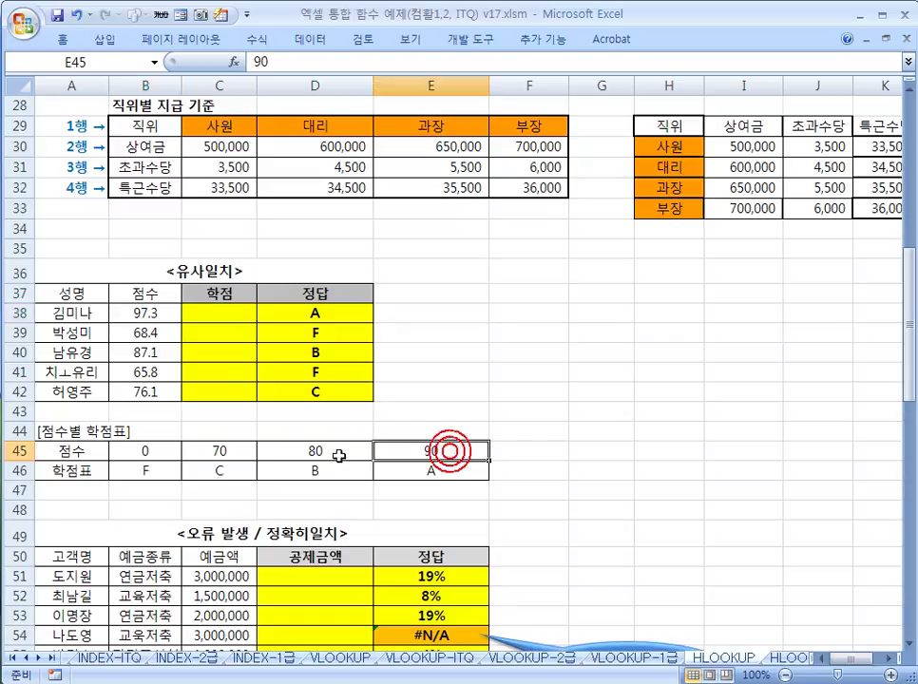
{"action": "left_click", "coordinate": [128, 313]}
{"action": "left_click", "coordinate": [448, 446]}
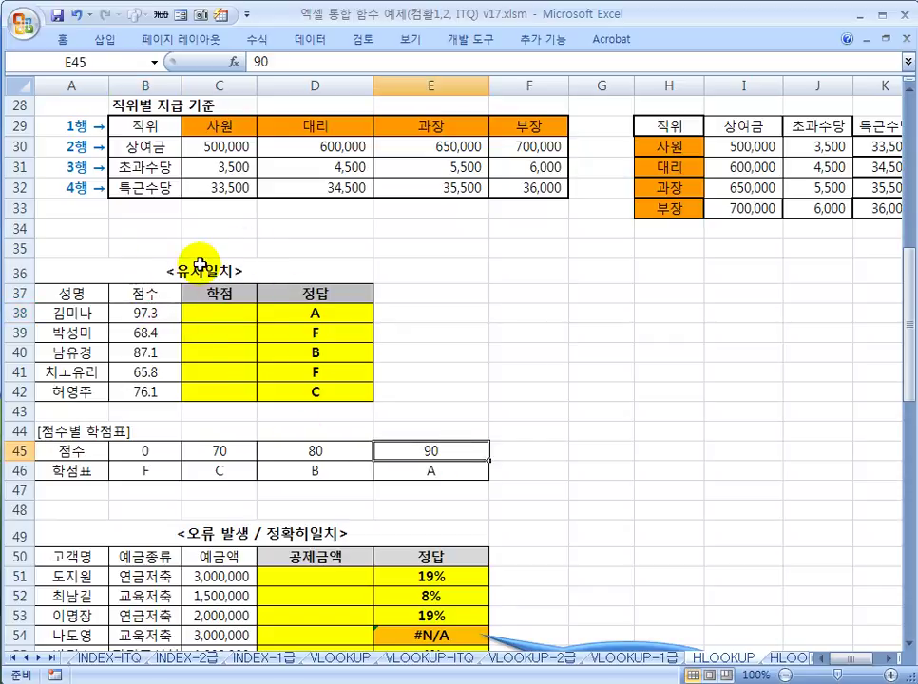
Step: Start an HLOOKUP formula in C38 under 학점 with B38 as the lookup value
{"action": "left_click", "coordinate": [211, 315]}
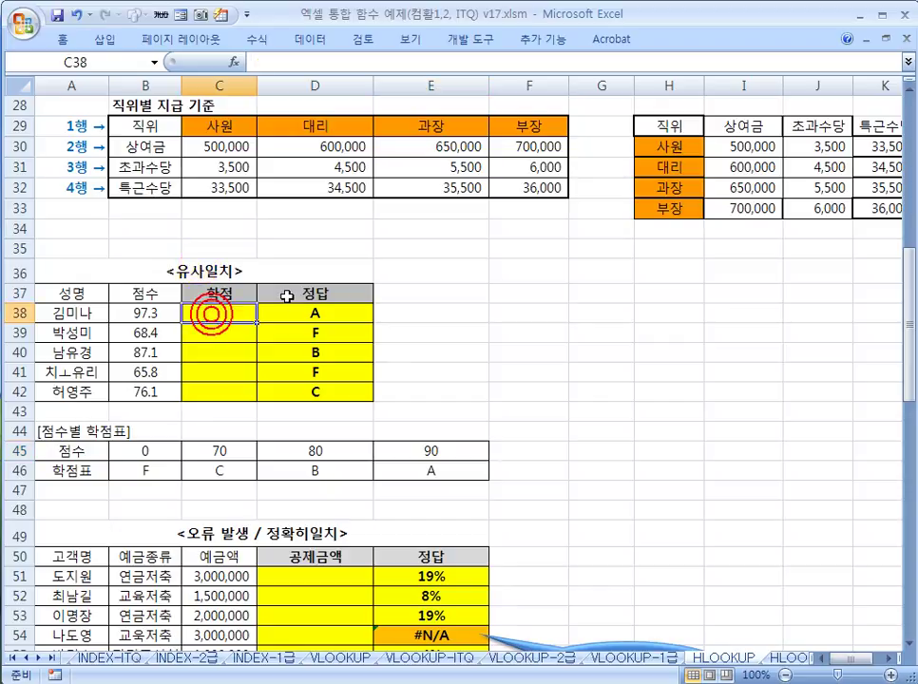
{"action": "type", "text": "=H"}
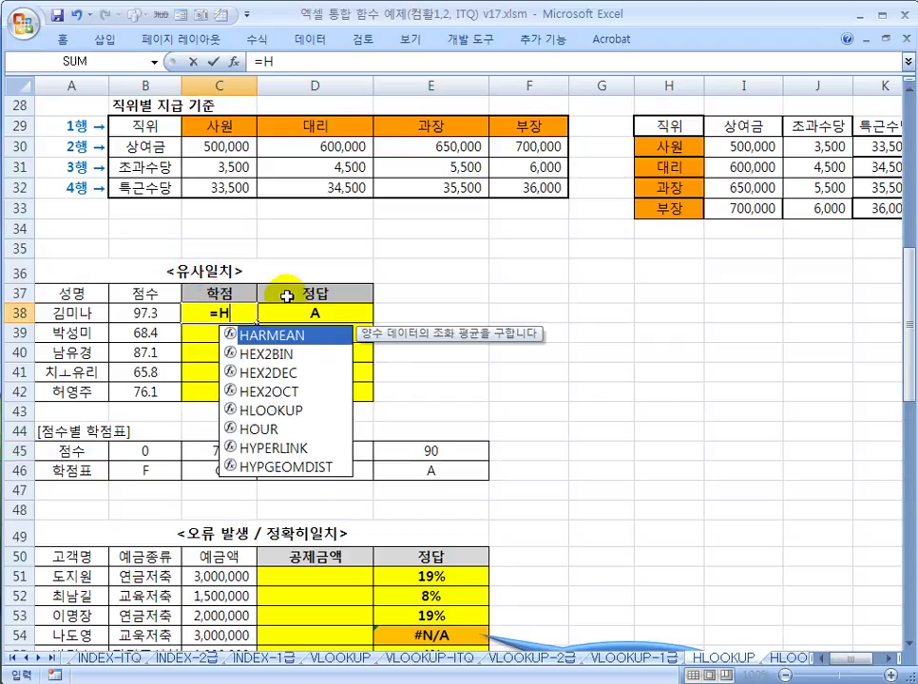
{"action": "type", "text": "LOOKUP("}
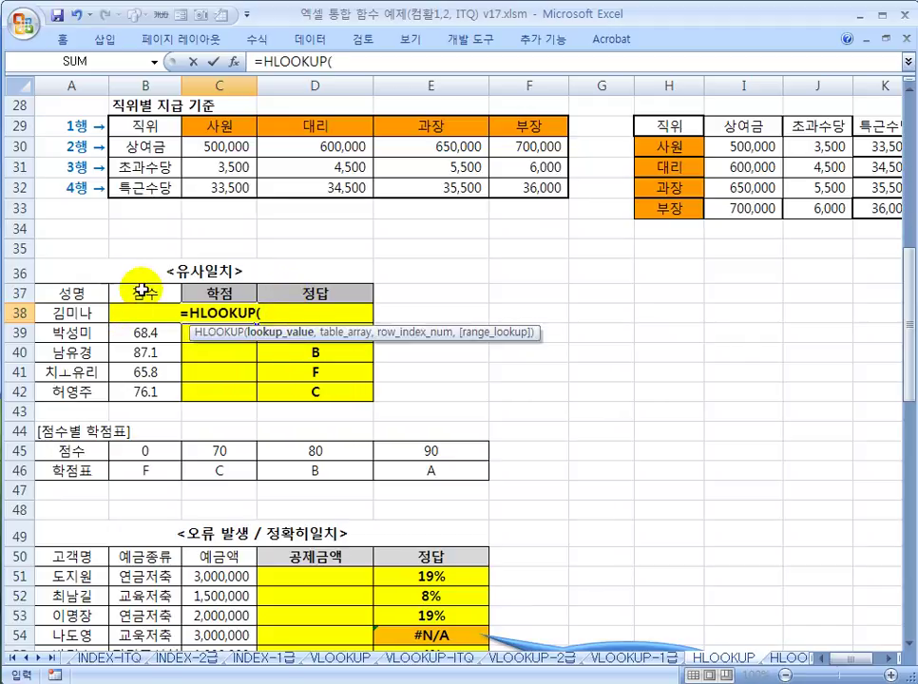
{"action": "left_click", "coordinate": [135, 295]}
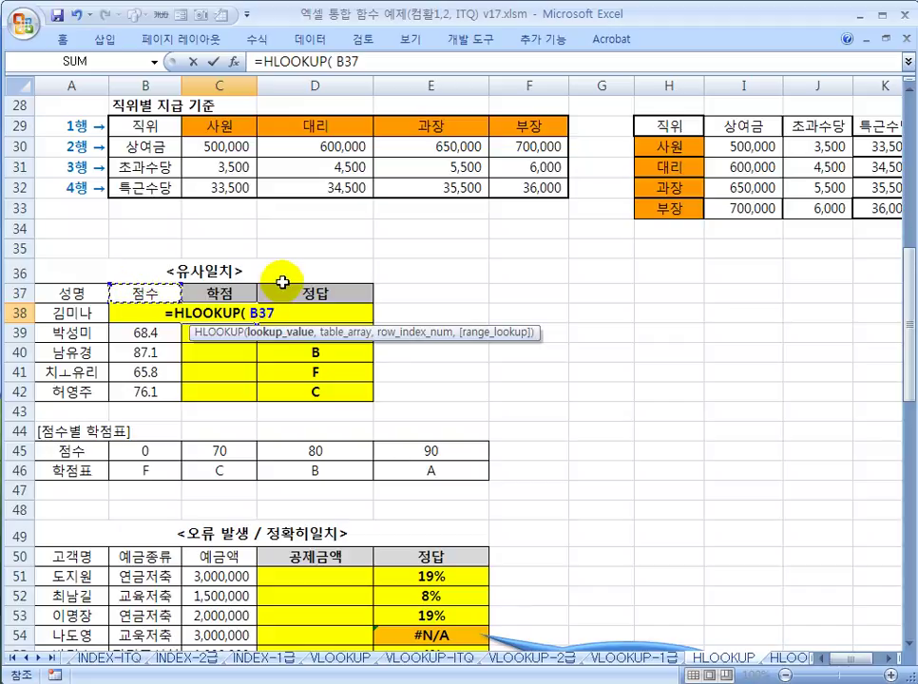
{"action": "key", "text": "Down"}
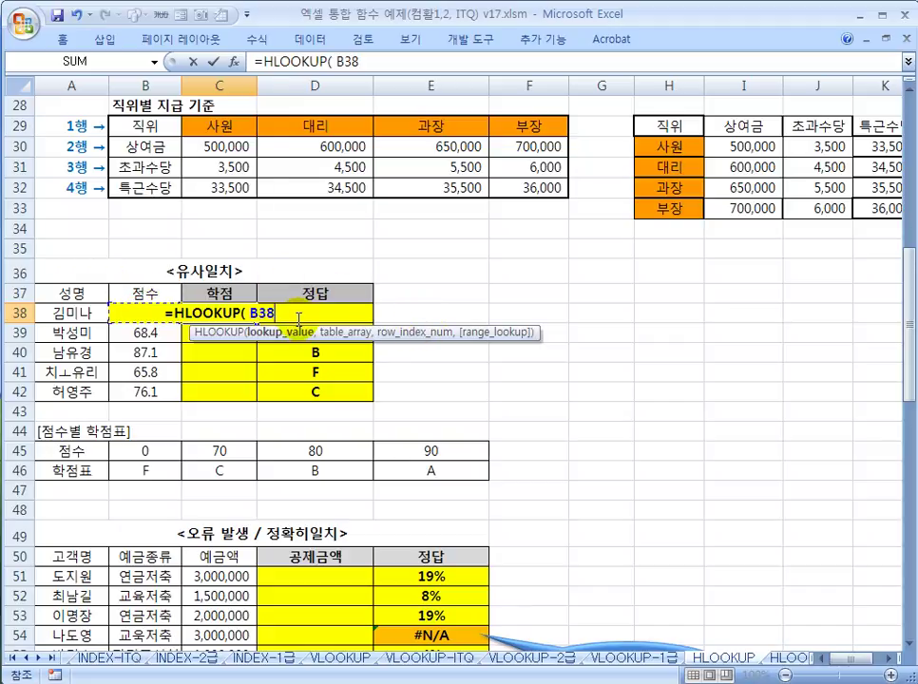
{"action": "type", "text": ","}
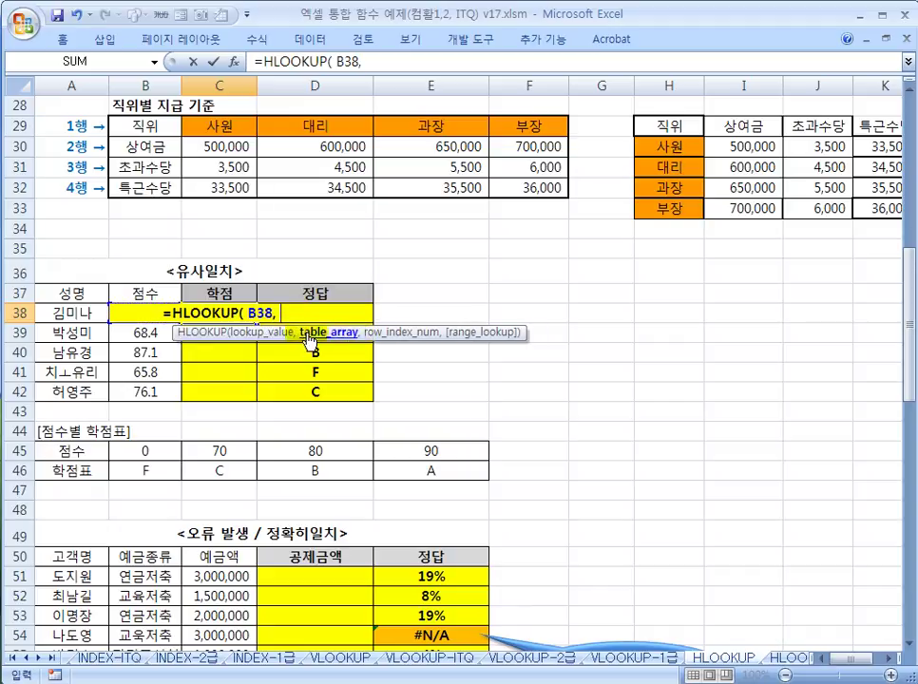
Step: Complete the C38 formula with absolute table range $B$45:$E$46, row number 2 and match option 1, and fill it down to C42
{"action": "left_click_drag", "start_coordinate": [125, 446], "coordinate": [436, 467]}
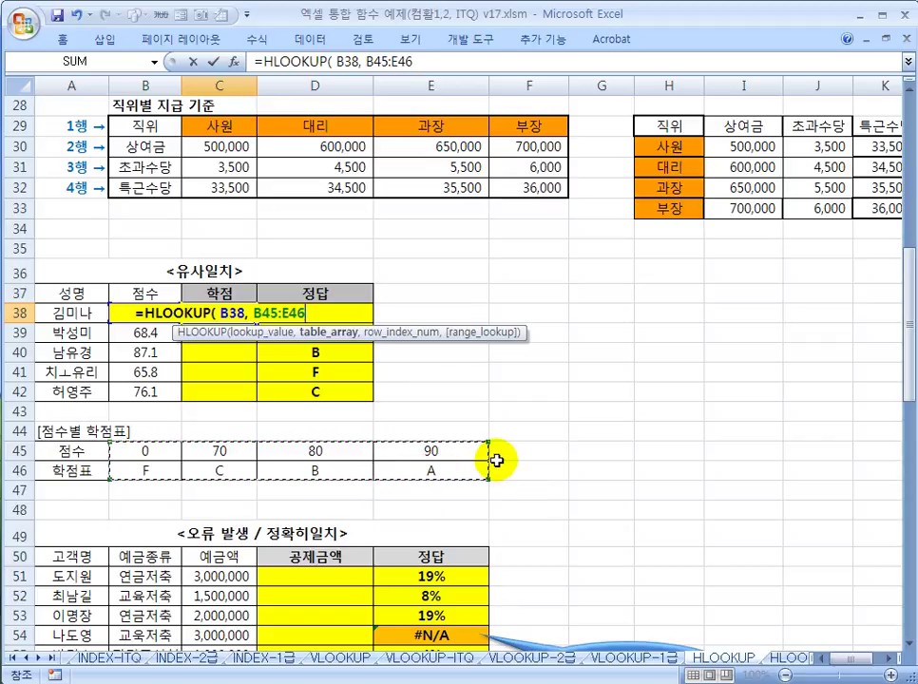
{"action": "key", "text": "F4"}
{"action": "type", "text": ", 2"}
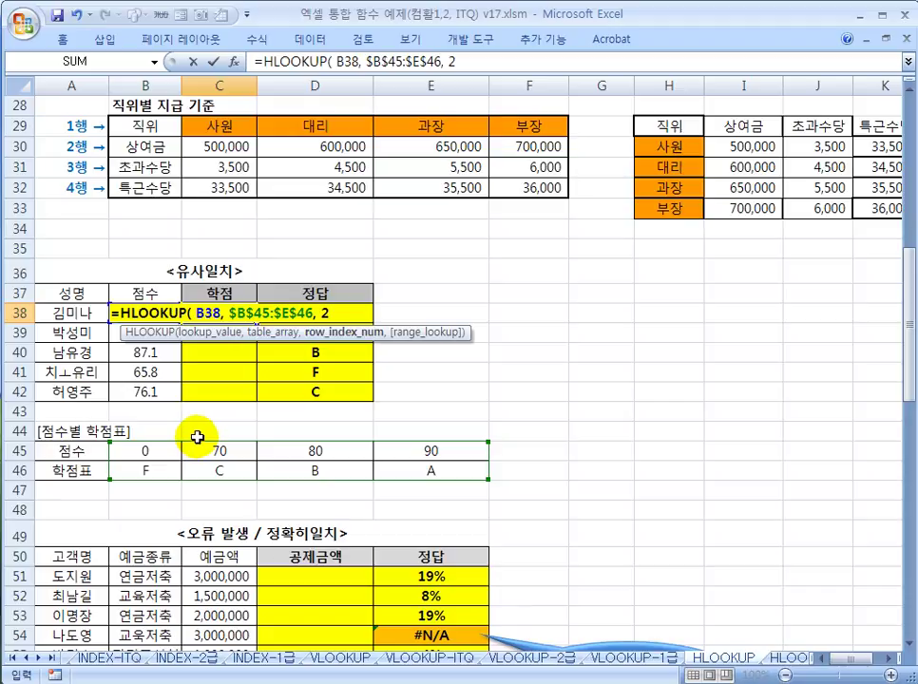
{"action": "type", "text": ", 1"}
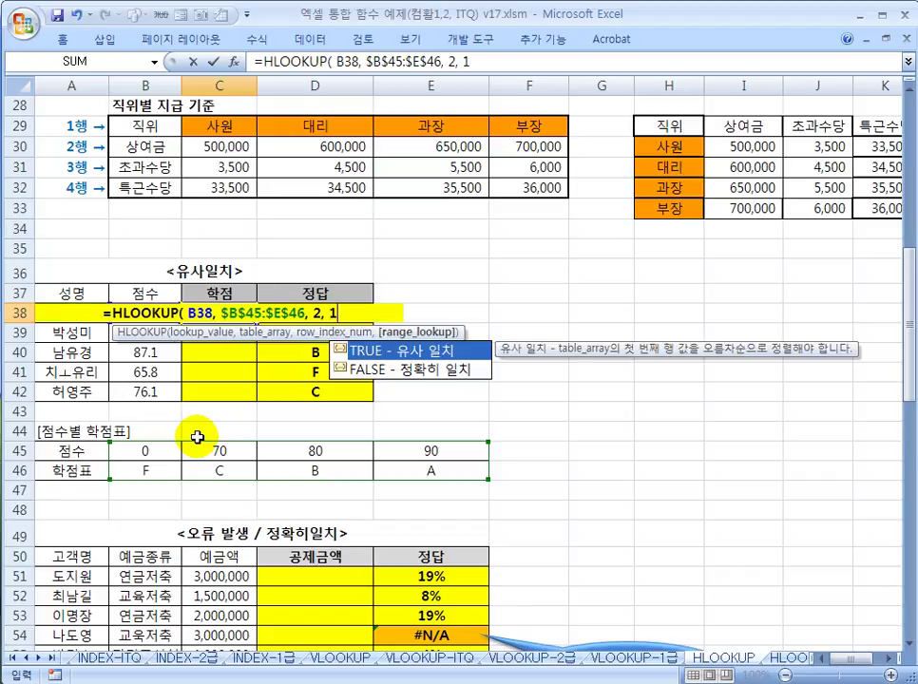
{"action": "type", "text": " )"}
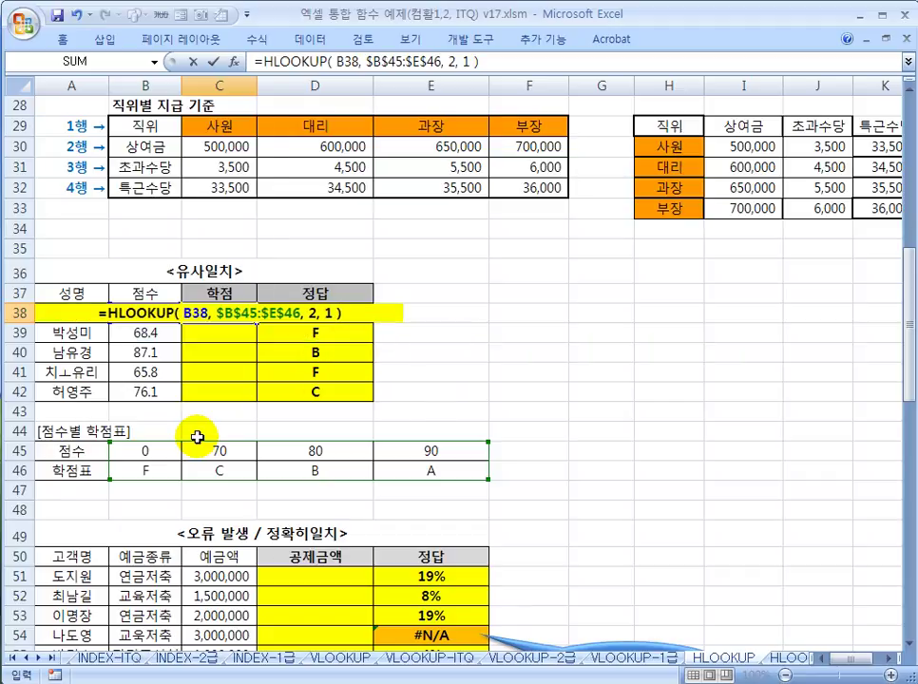
{"action": "key", "text": "ctrl+Return"}
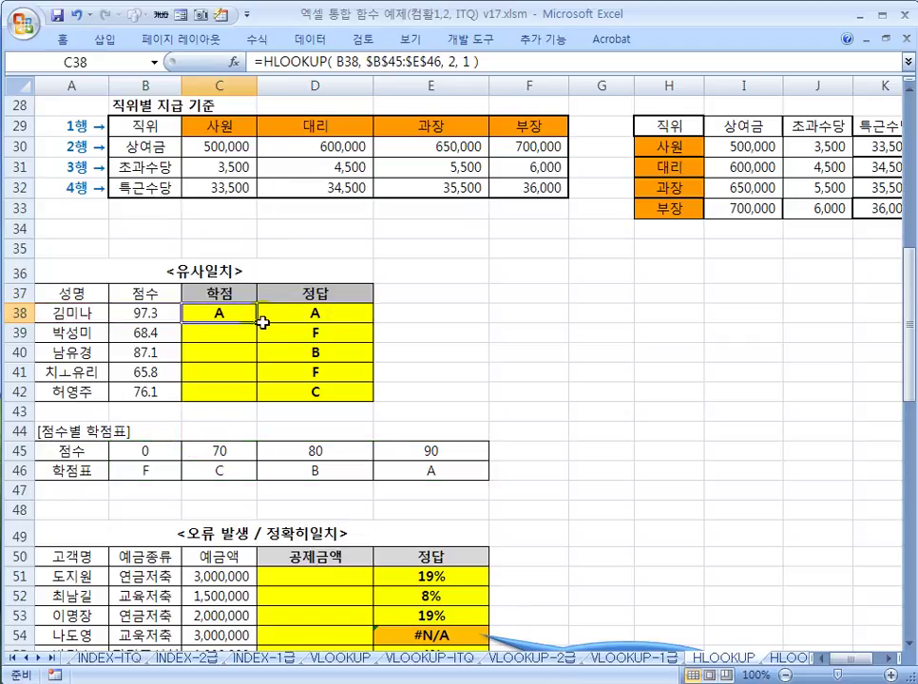
{"action": "left_click_drag", "start_coordinate": [258, 324], "coordinate": [250, 400]}
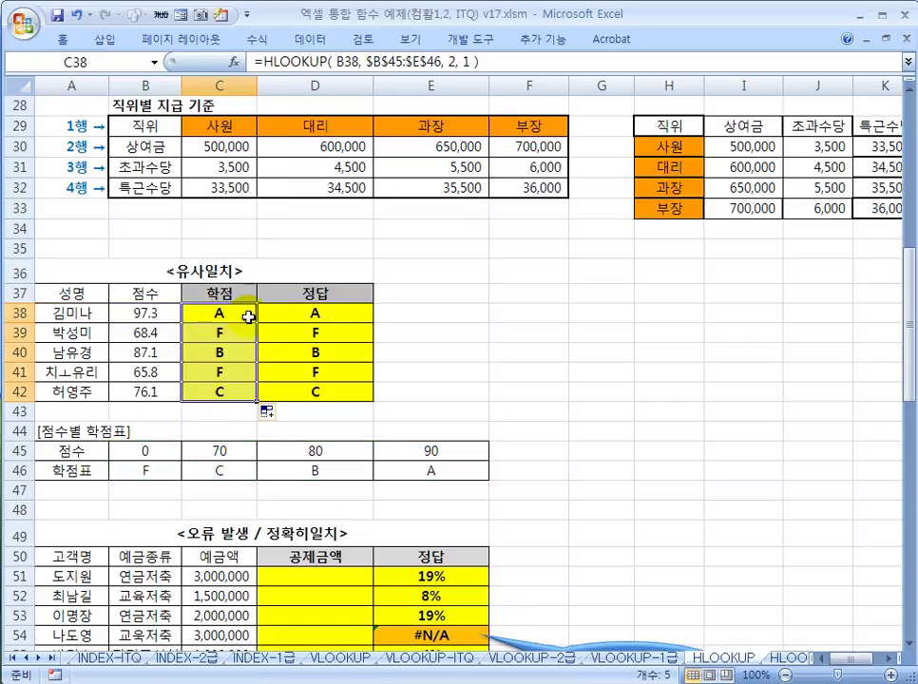
{"action": "left_click", "coordinate": [232, 372]}
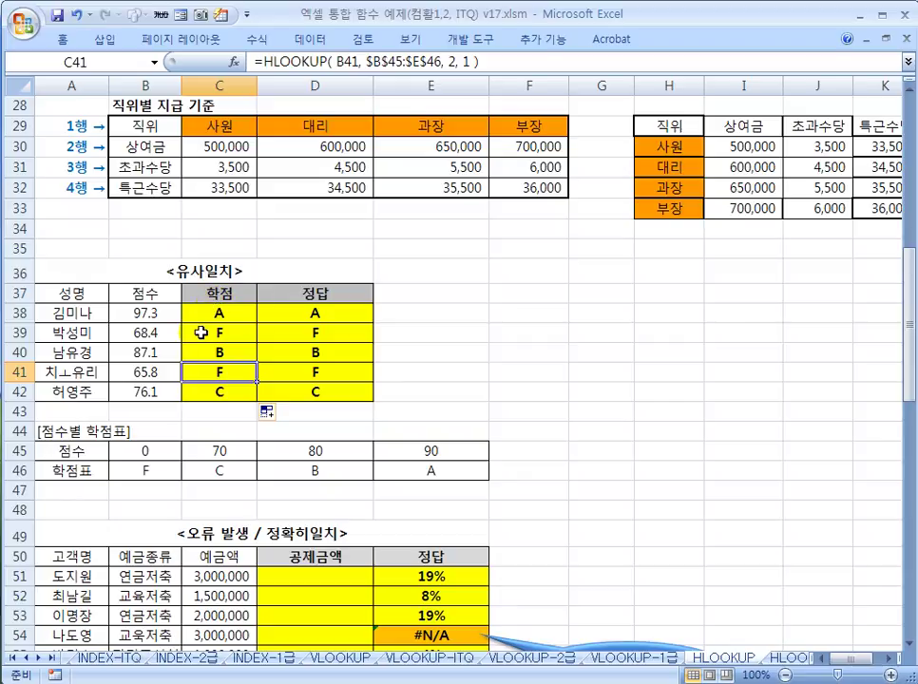
Step: Start an HLOOKUP formula in D51 under 공제금액 with B51 as the lookup value
{"action": "scroll", "coordinate": [214, 330], "scroll_direction": "down", "scroll_amount": 5}
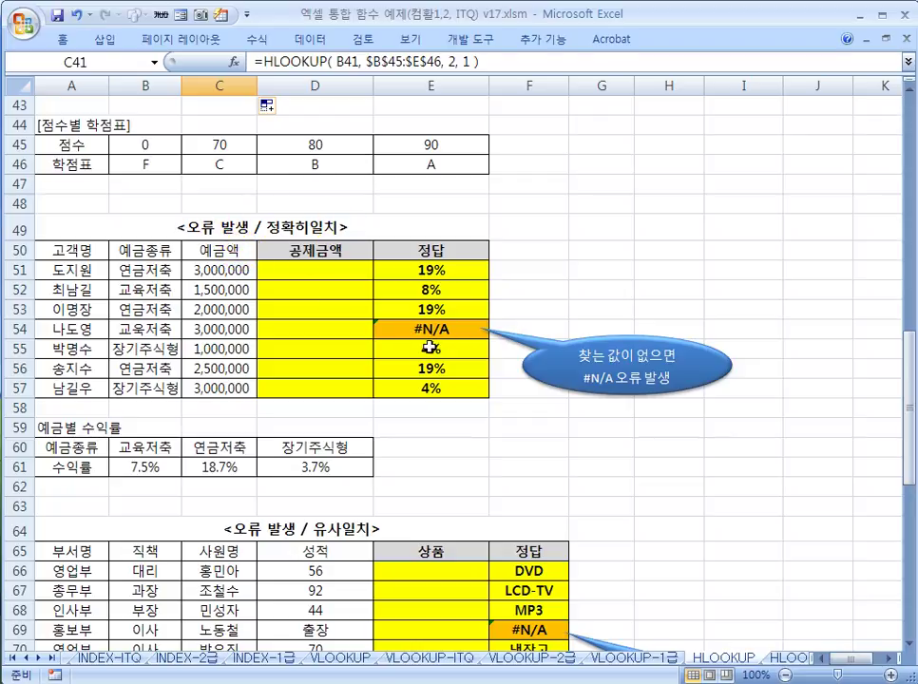
{"action": "left_click", "coordinate": [304, 269]}
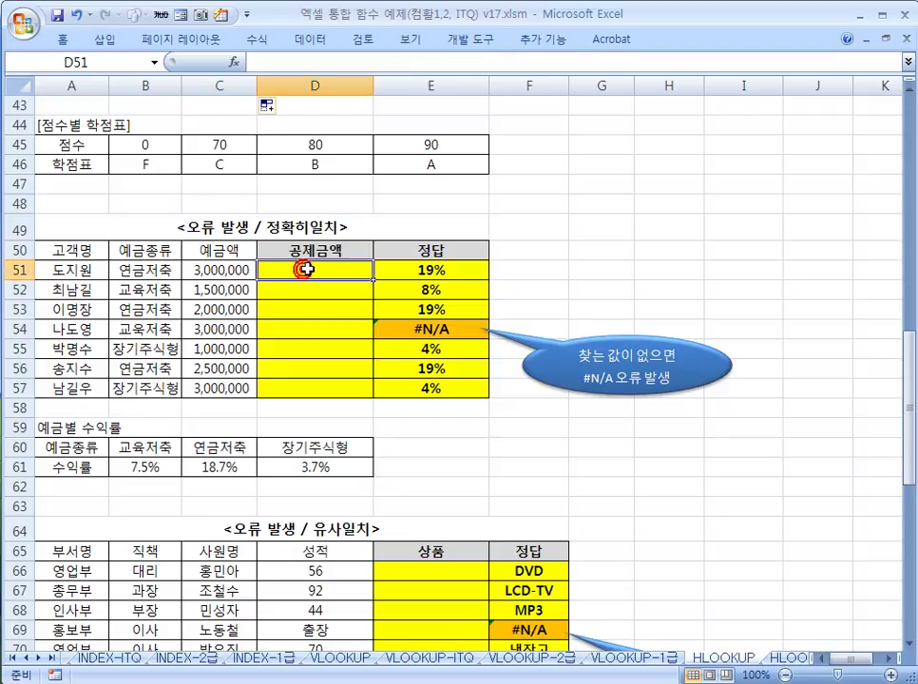
{"action": "type", "text": "=HLOOKUP("}
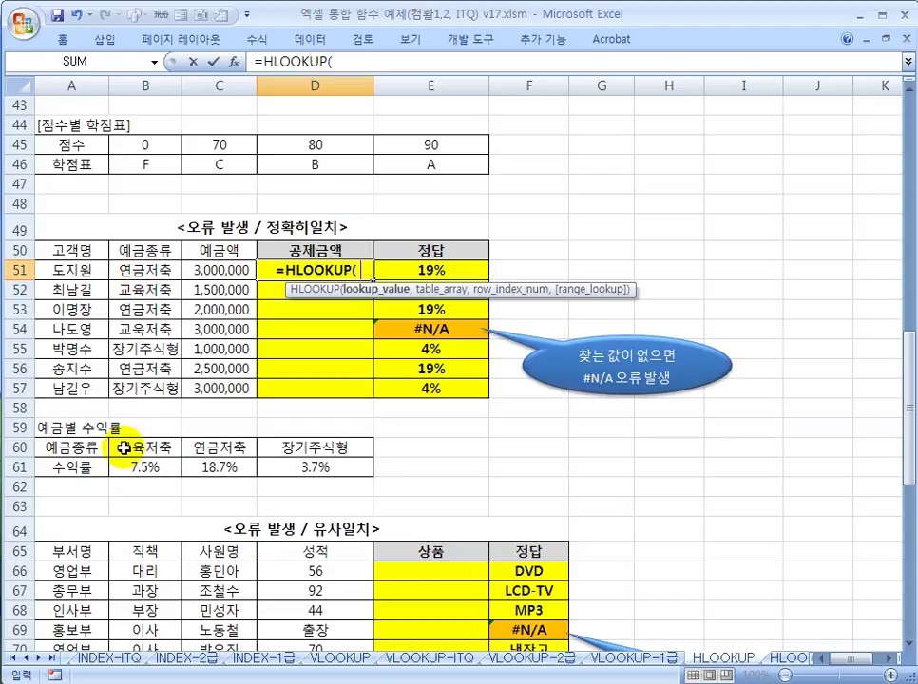
{"action": "left_click", "coordinate": [149, 270]}
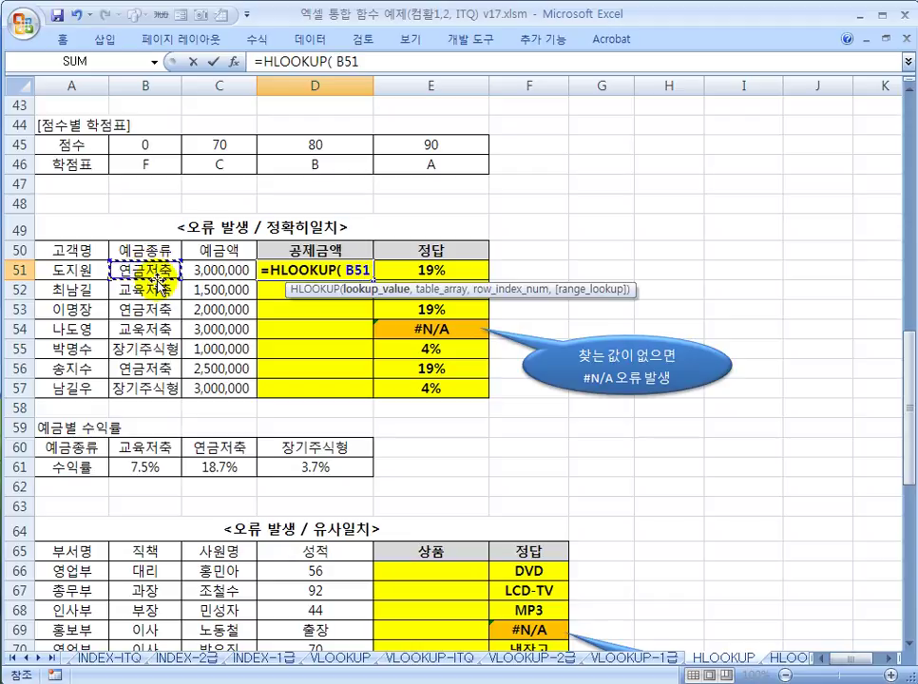
{"action": "type", "text": ","}
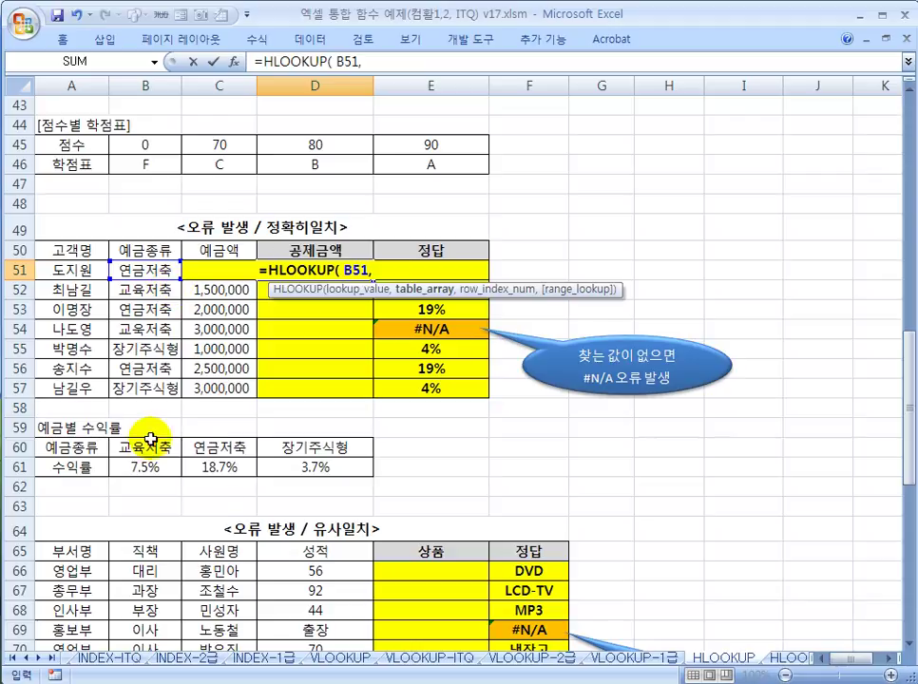
Step: Complete the D51 formula with absolute table range $B$60:$D$61, row number 2 and match option 0
{"action": "left_click_drag", "start_coordinate": [131, 441], "coordinate": [344, 461]}
{"action": "key", "text": "F4"}
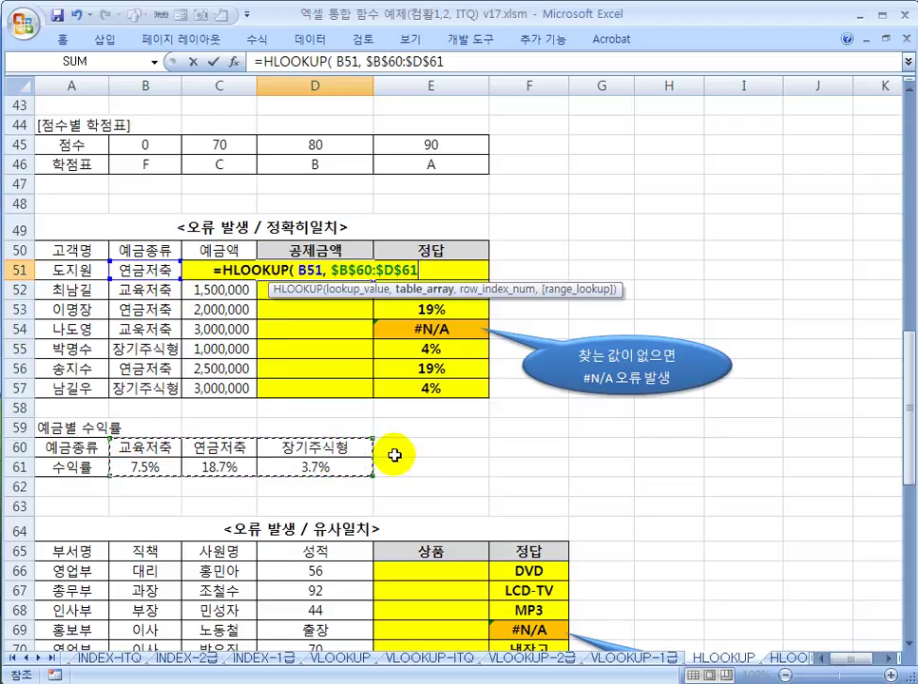
{"action": "type", "text": ","}
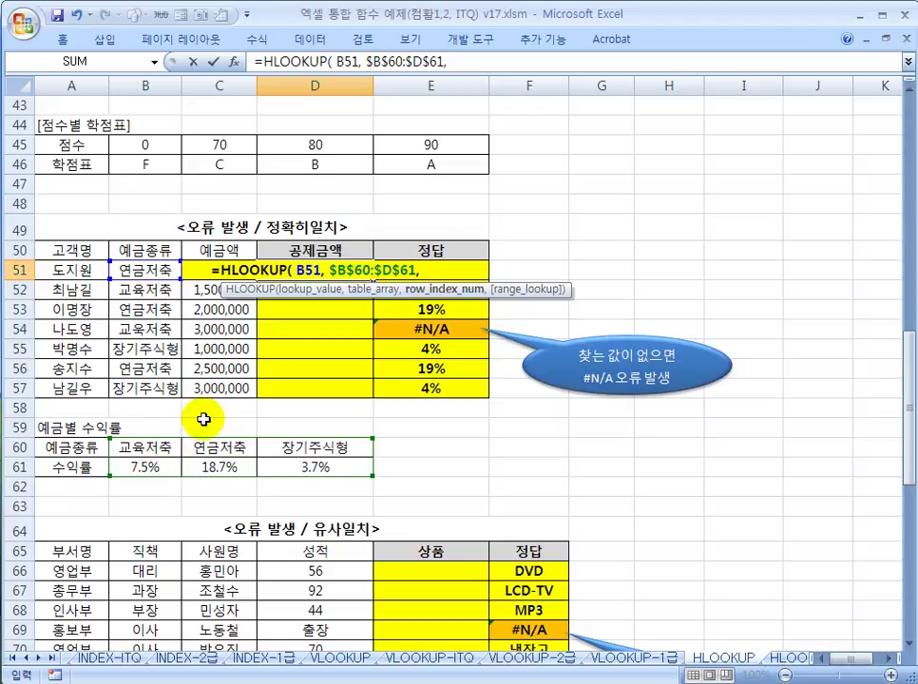
{"action": "type", "text": "2"}
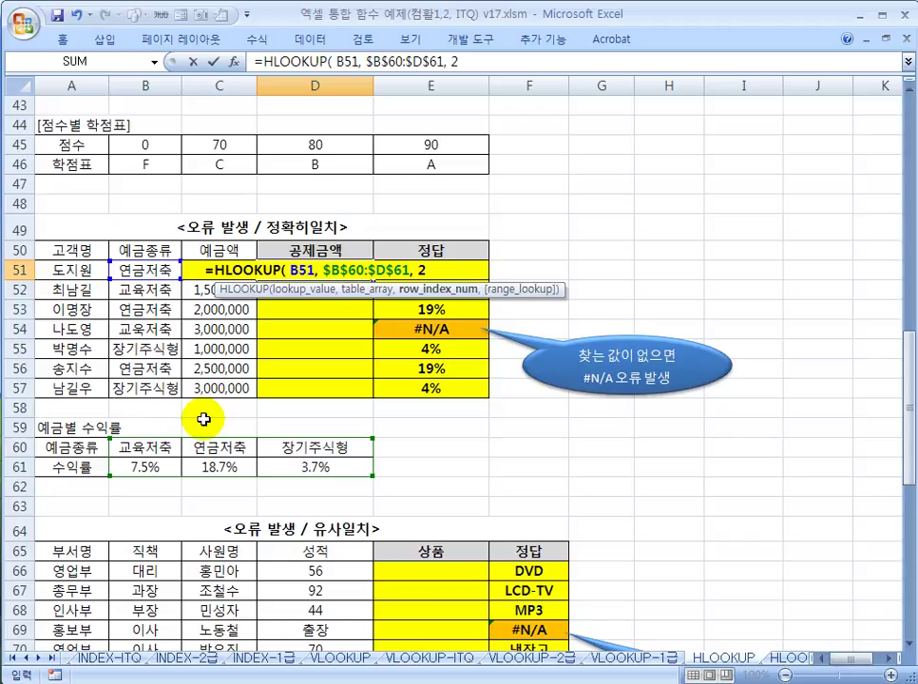
{"action": "type", "text": ", "}
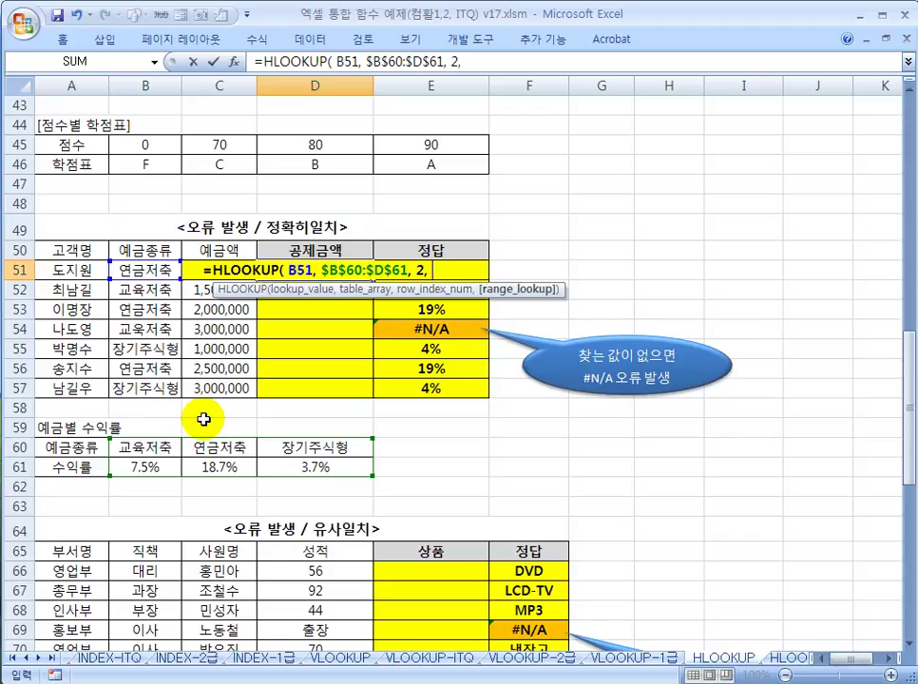
{"action": "type", "text": "0 )"}
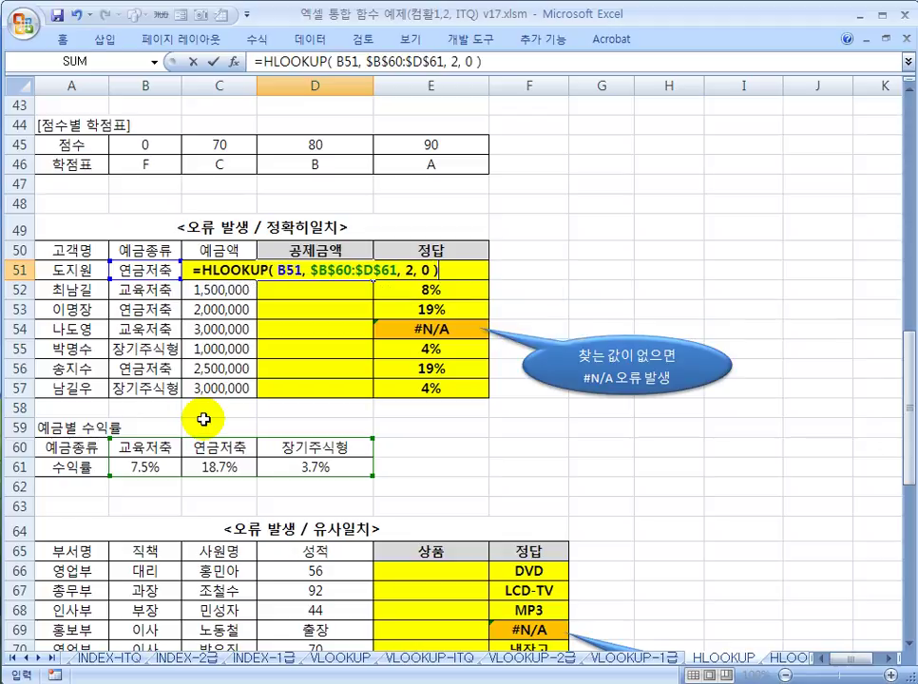
{"action": "key", "text": "ctrl+Return"}
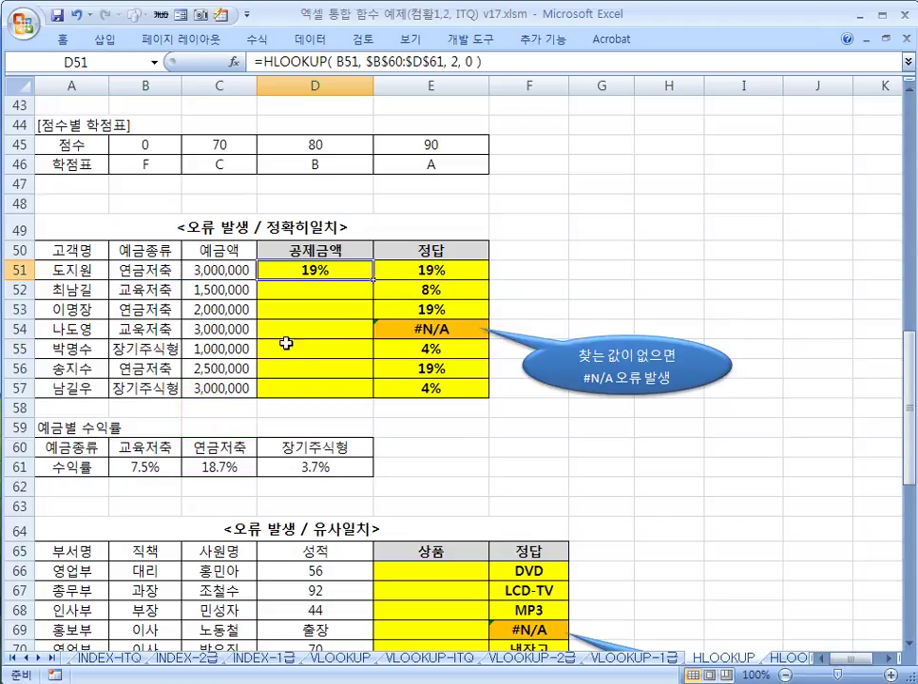
Step: Check the 연금저축 rate in C61 against D51 and fill the D51 formula down to D57
{"action": "left_click", "coordinate": [205, 454]}
{"action": "left_click", "coordinate": [210, 465]}
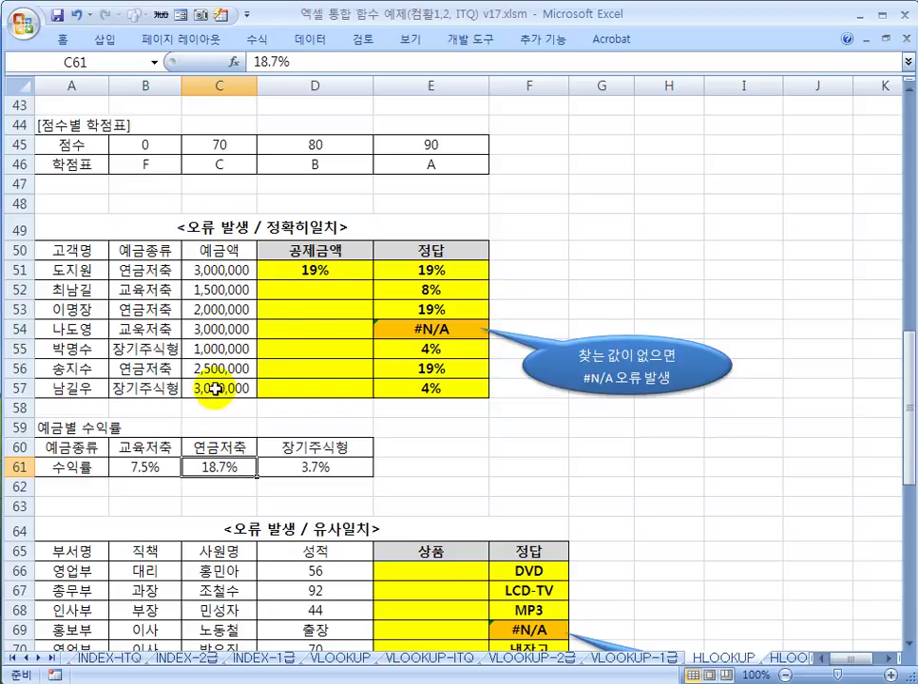
{"action": "left_click", "coordinate": [328, 270]}
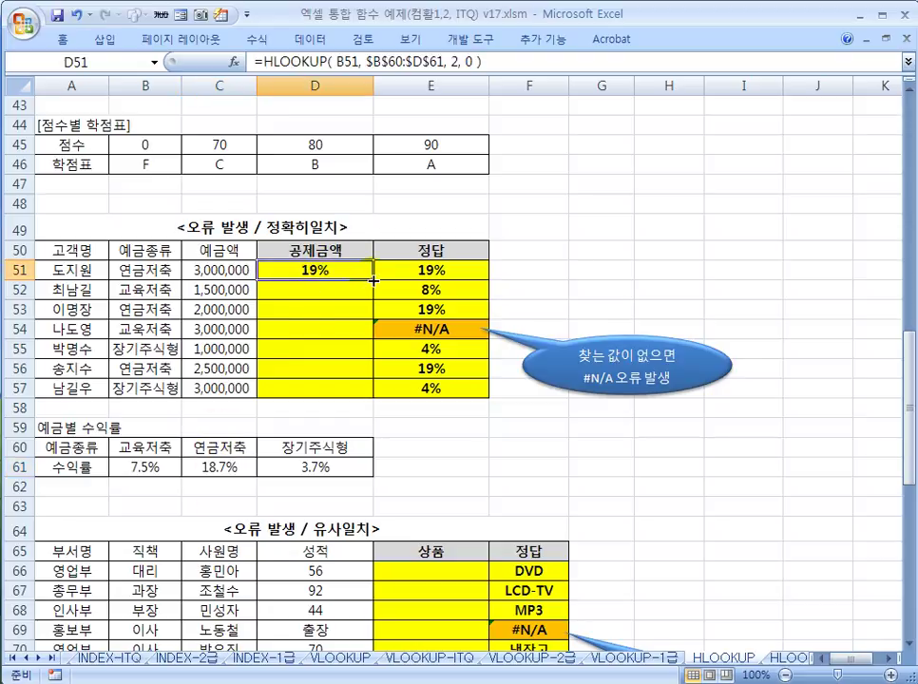
{"action": "double_click", "coordinate": [374, 280]}
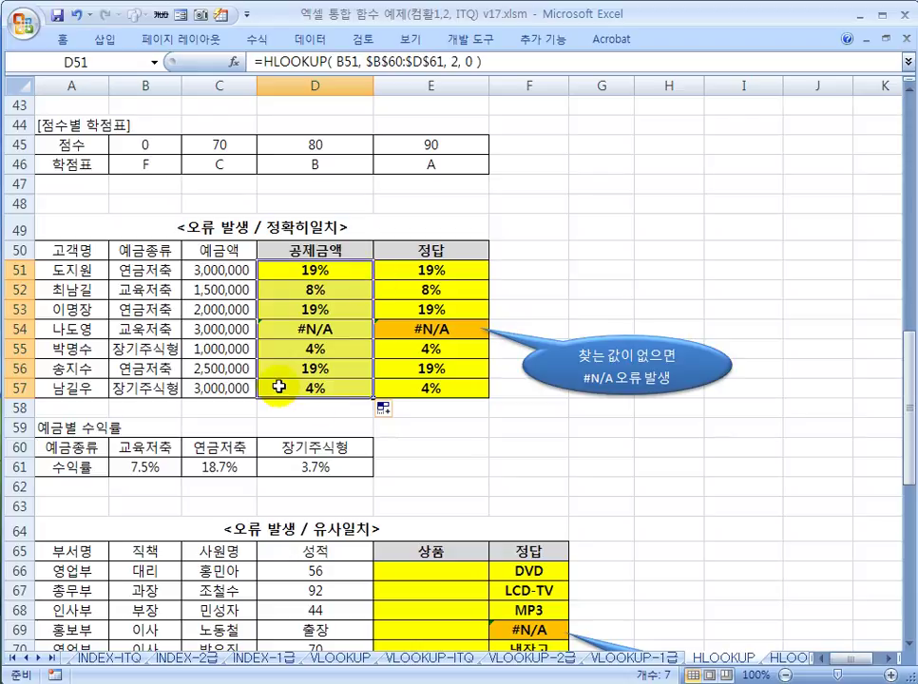
Step: Examine the lookup error in D54 by comparing the deposit type in B54 with the rate table headings in B60:D60
{"action": "left_click", "coordinate": [155, 332]}
{"action": "left_click", "coordinate": [323, 330]}
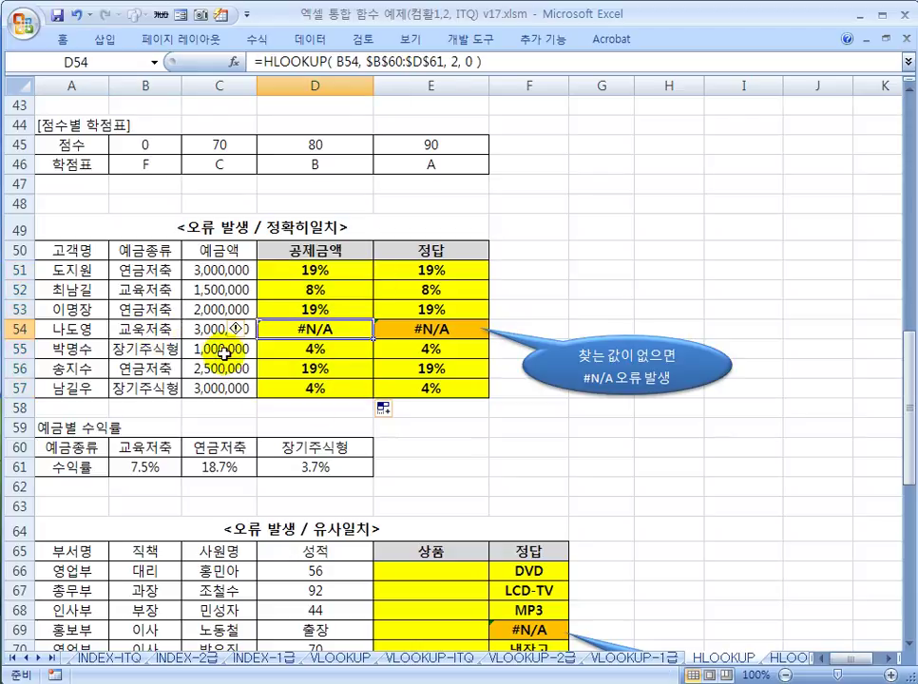
{"action": "left_click", "coordinate": [140, 332]}
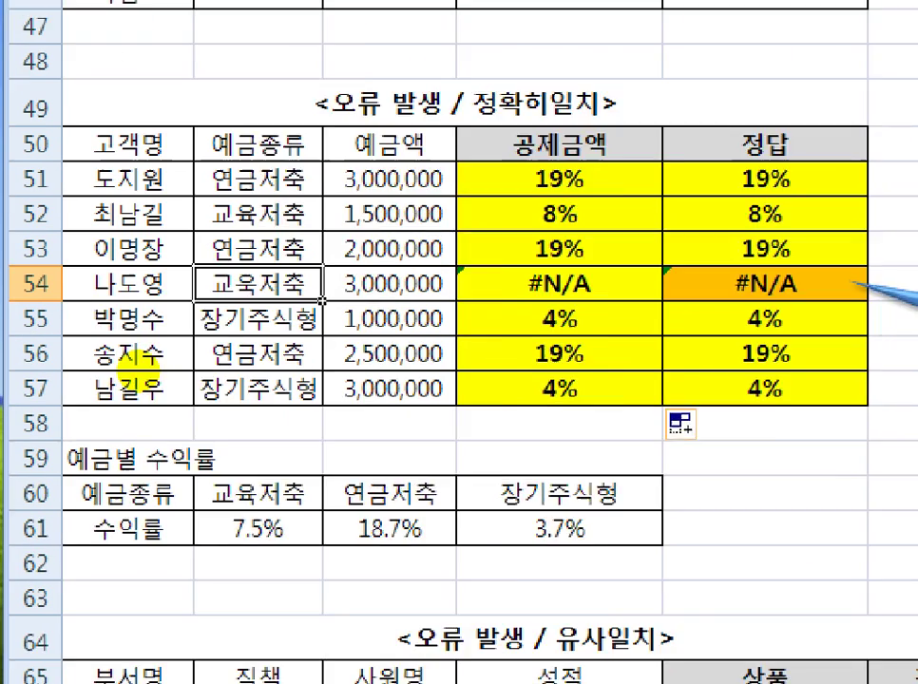
{"action": "left_click", "coordinate": [140, 371]}
{"action": "mouse_move", "coordinate": [274, 299]}
{"action": "left_mouse_down"}
{"action": "mouse_move", "coordinate": [219, 295]}
{"action": "mouse_move", "coordinate": [330, 268]}
{"action": "mouse_move", "coordinate": [271, 295]}
{"action": "left_mouse_up"}
{"action": "mouse_move", "coordinate": [662, 273]}
{"action": "left_mouse_down"}
{"action": "mouse_move", "coordinate": [591, 239]}
{"action": "mouse_move", "coordinate": [608, 302]}
{"action": "left_mouse_up"}
{"action": "left_click_drag", "start_coordinate": [330, 249], "coordinate": [316, 488]}
{"action": "left_click_drag", "start_coordinate": [299, 445], "coordinate": [436, 424]}
{"action": "mouse_move", "coordinate": [641, 288]}
{"action": "left_mouse_down"}
{"action": "mouse_move", "coordinate": [671, 267]}
{"action": "mouse_move", "coordinate": [569, 270]}
{"action": "left_mouse_up"}
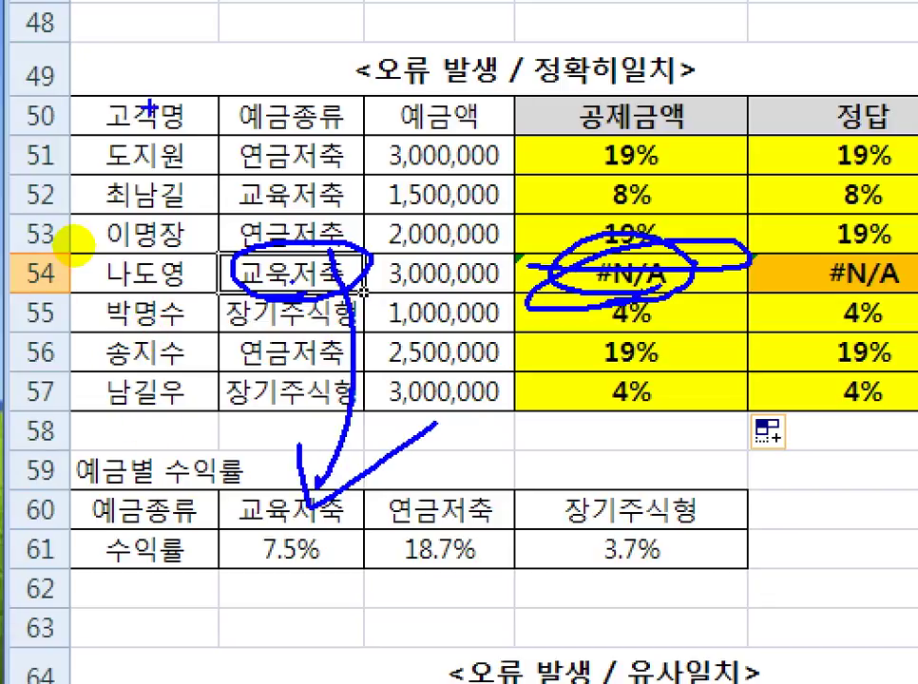
{"action": "key", "text": "Escape"}
{"action": "left_click", "coordinate": [302, 330]}
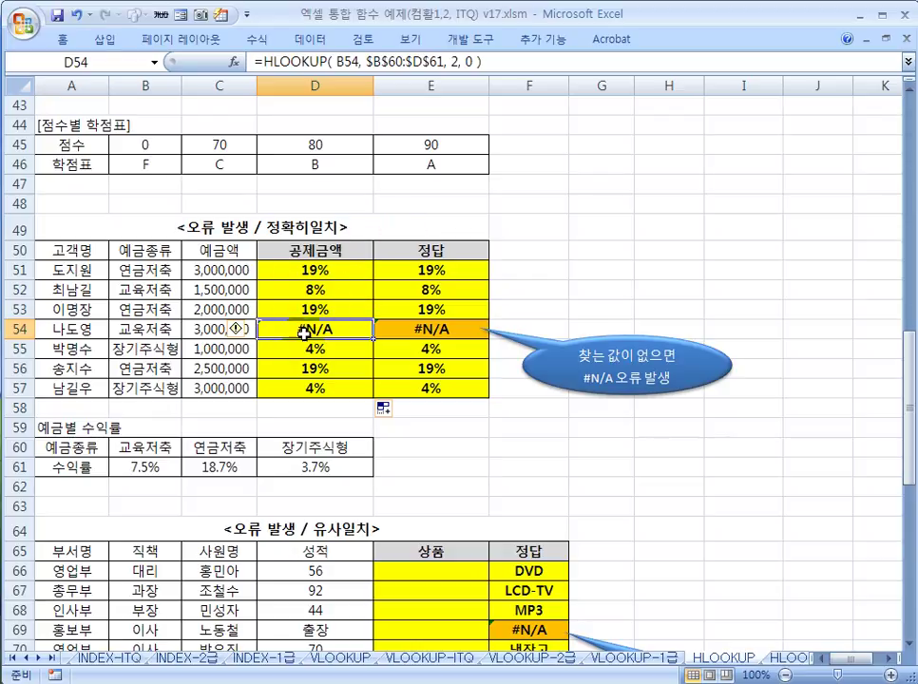
Step: Start an HLOOKUP formula in E66 under 상품 with D66 as the lookup value
{"action": "scroll", "coordinate": [290, 320], "scroll_direction": "down", "scroll_amount": 4}
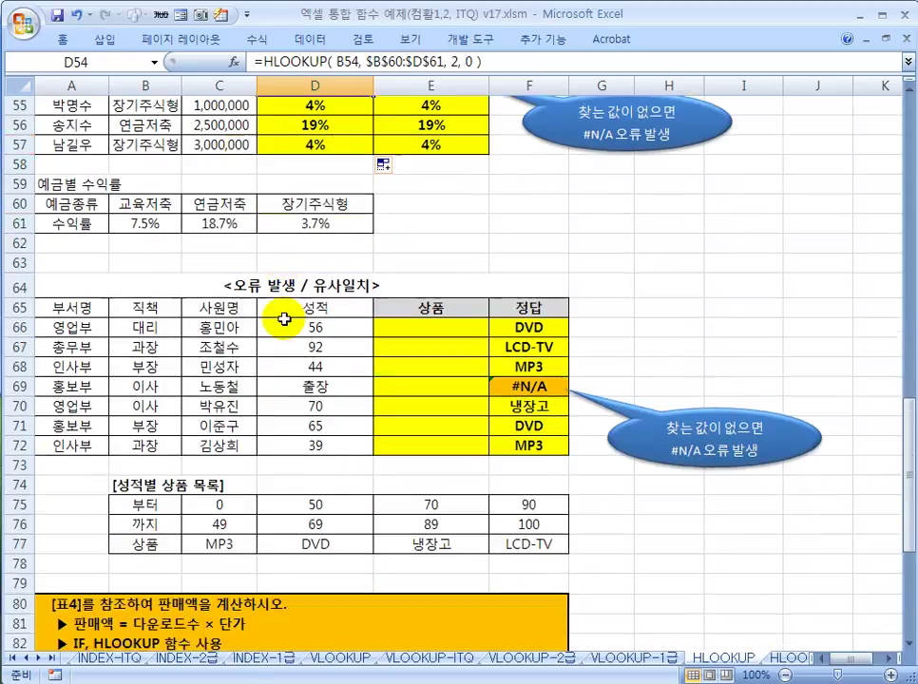
{"action": "left_click", "coordinate": [423, 327]}
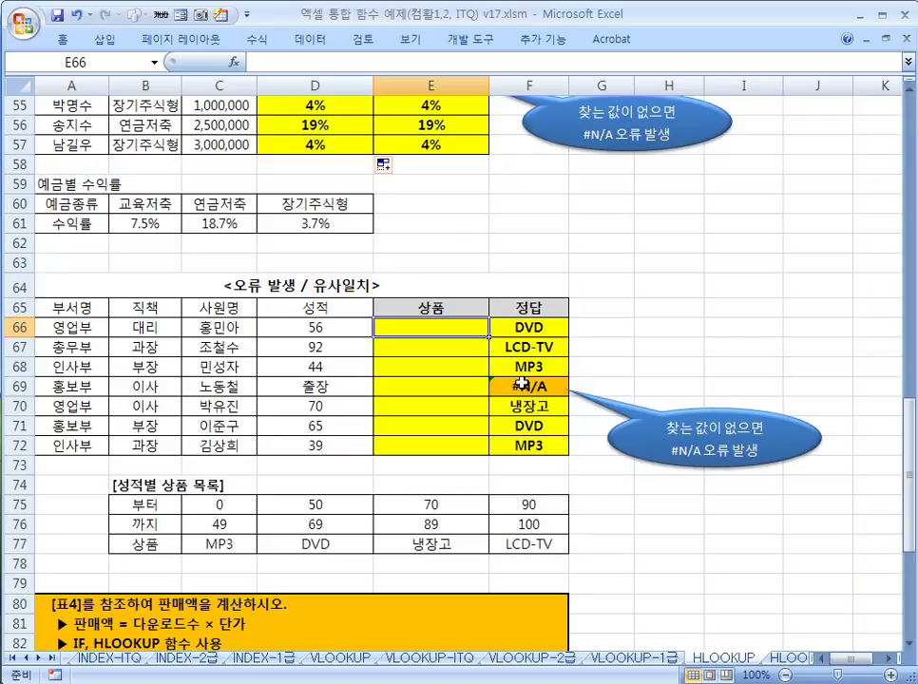
{"action": "type", "text": "="}
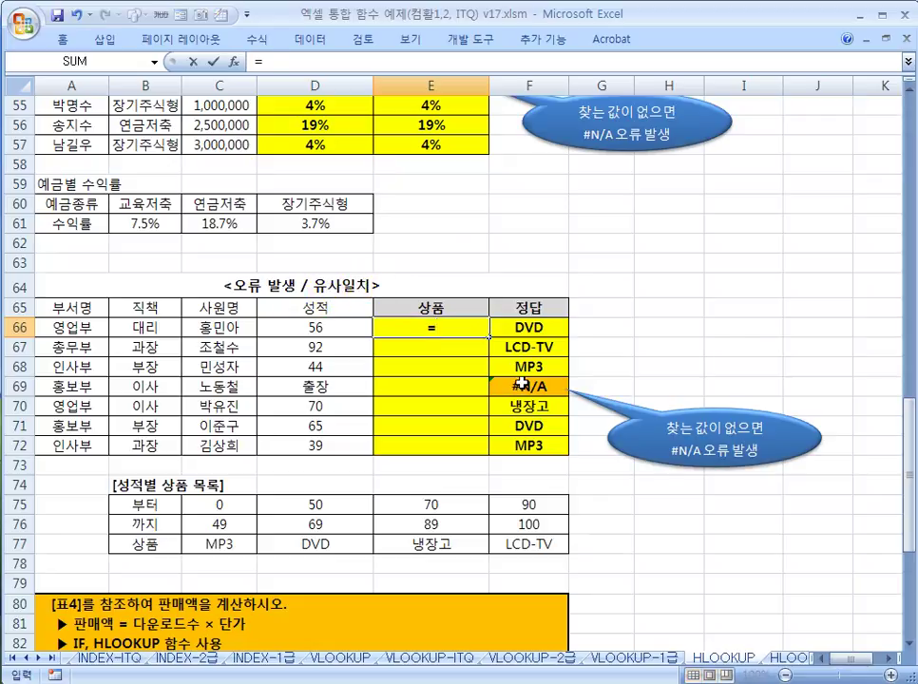
{"action": "type", "text": "HO"}
{"action": "key", "text": "BackSpace"}
{"action": "type", "text": "LOOKUP("}
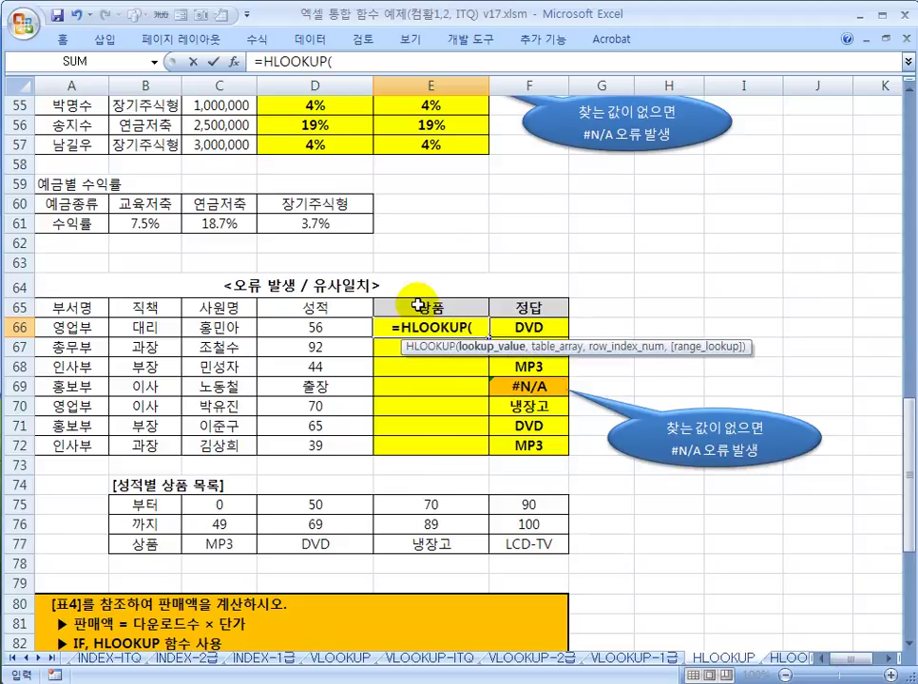
{"action": "left_click", "coordinate": [308, 327]}
{"action": "type", "text": ","}
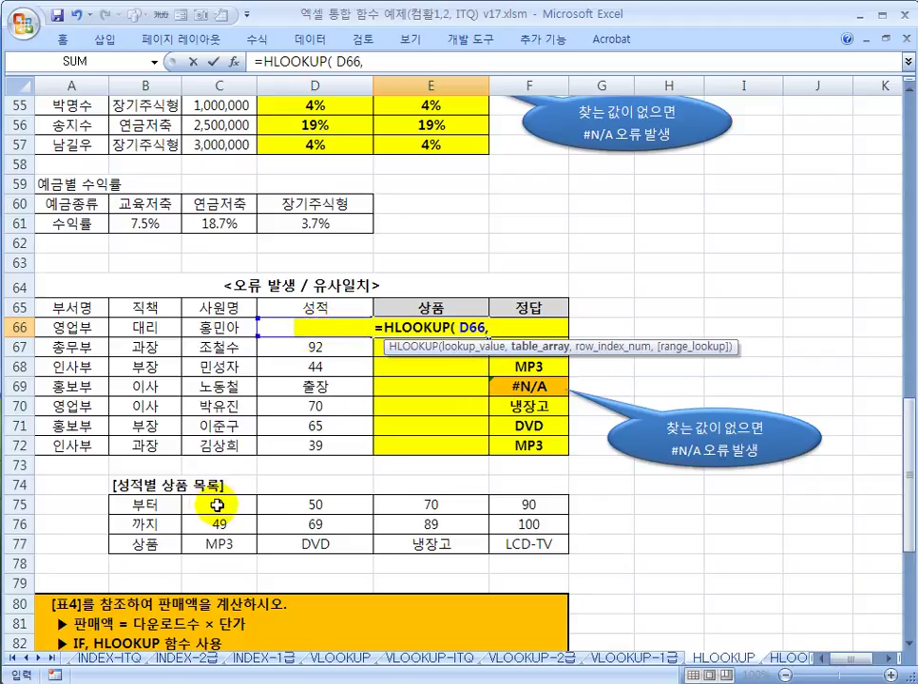
Step: Complete the E66 formula with absolute table range $C$75:$F$77, row number 3 and no match option, and fill it down to E72
{"action": "left_click_drag", "start_coordinate": [217, 505], "coordinate": [529, 545]}
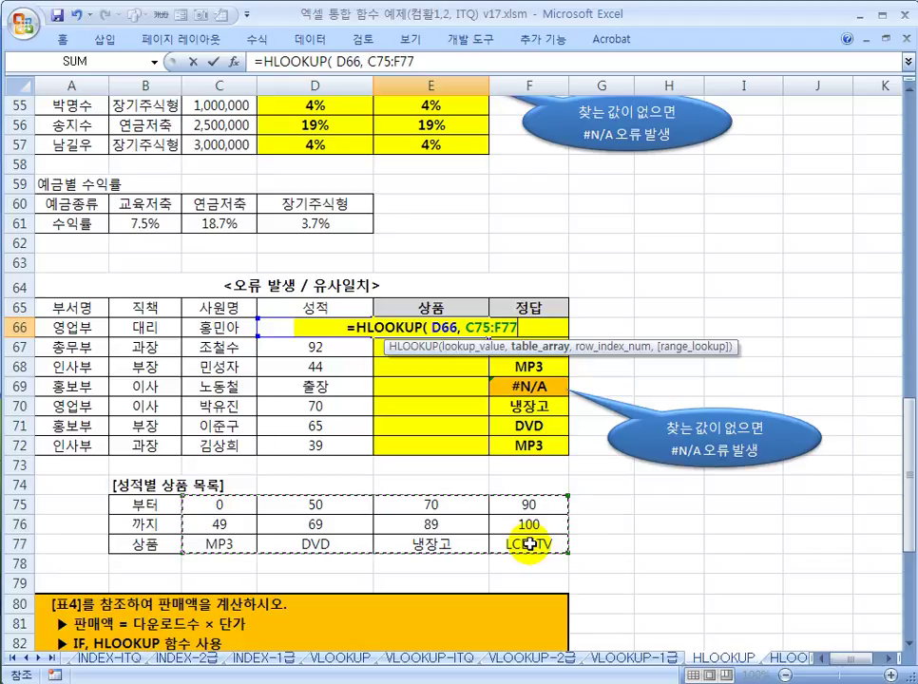
{"action": "key", "text": "F4"}
{"action": "type", "text": ","}
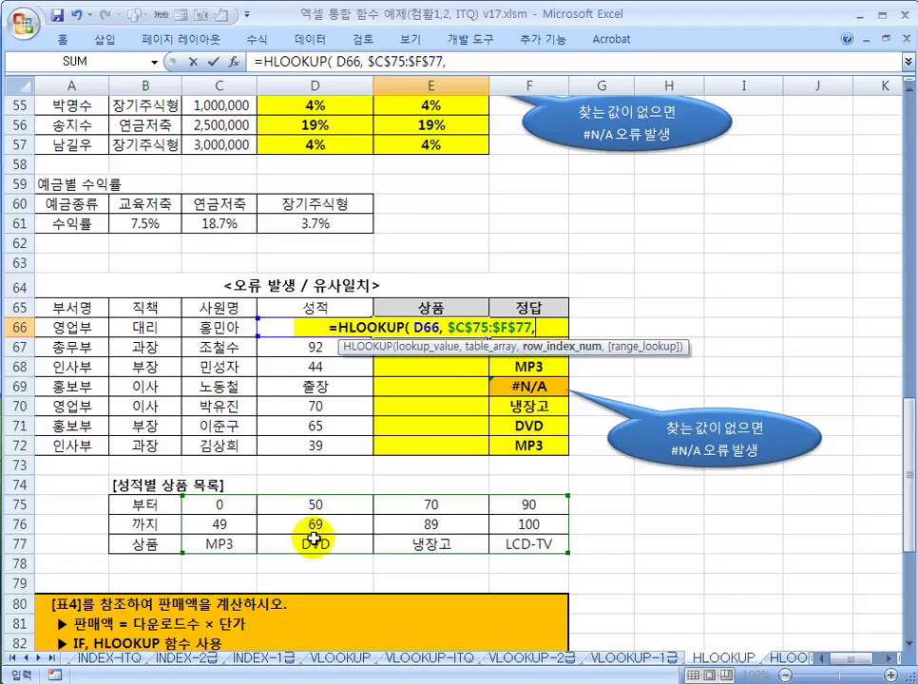
{"action": "type", "text": "3"}
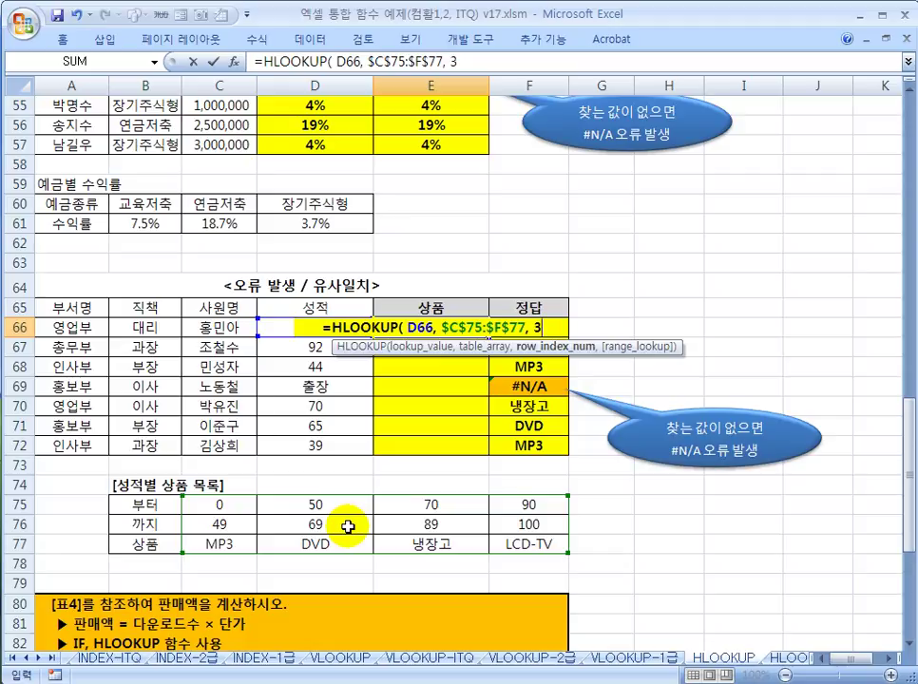
{"action": "type", "text": ")"}
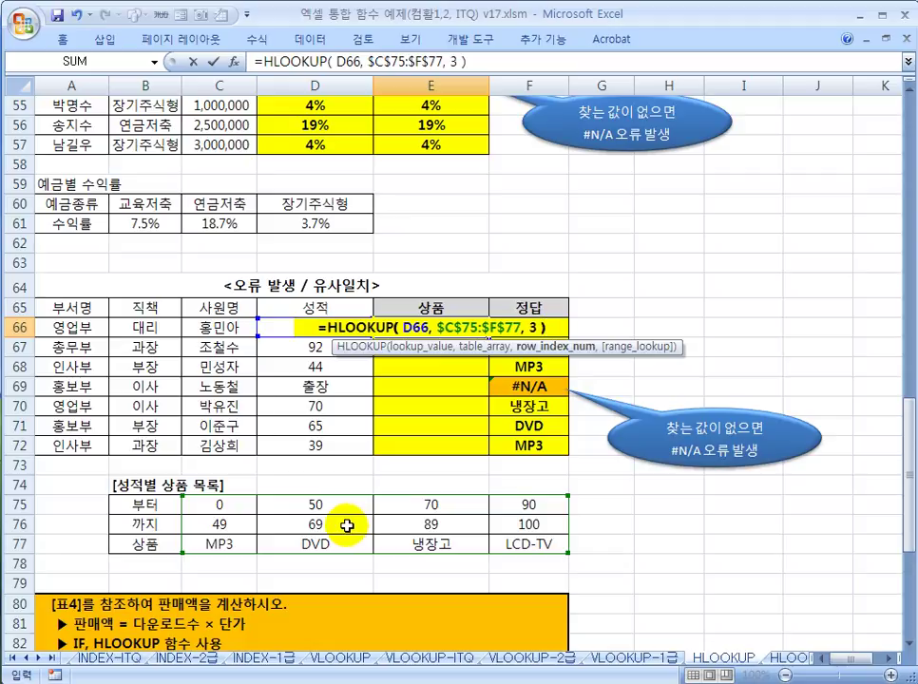
{"action": "key", "text": "ctrl+Return"}
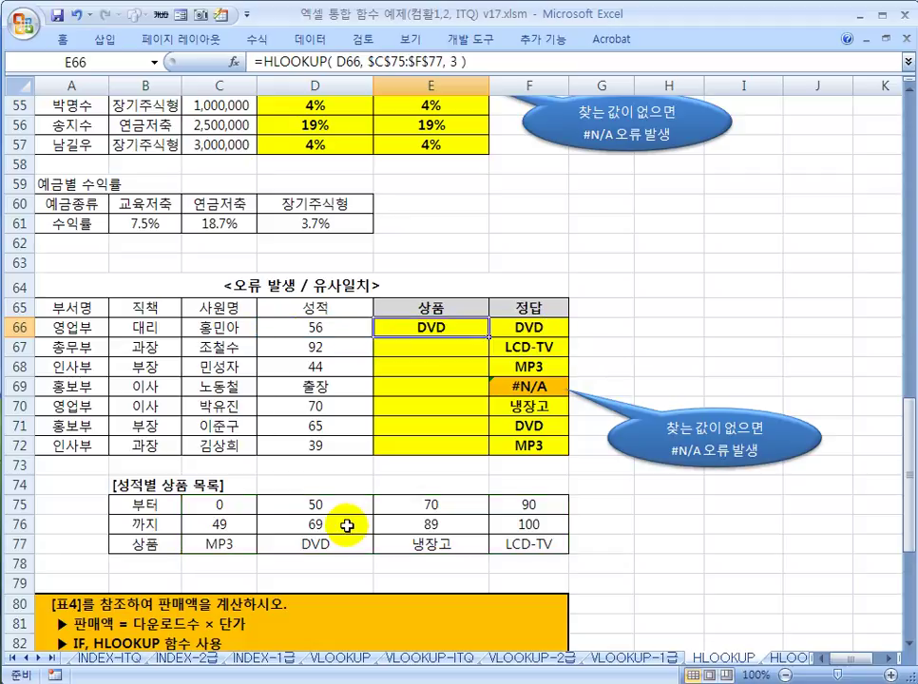
{"action": "double_click", "coordinate": [490, 334]}
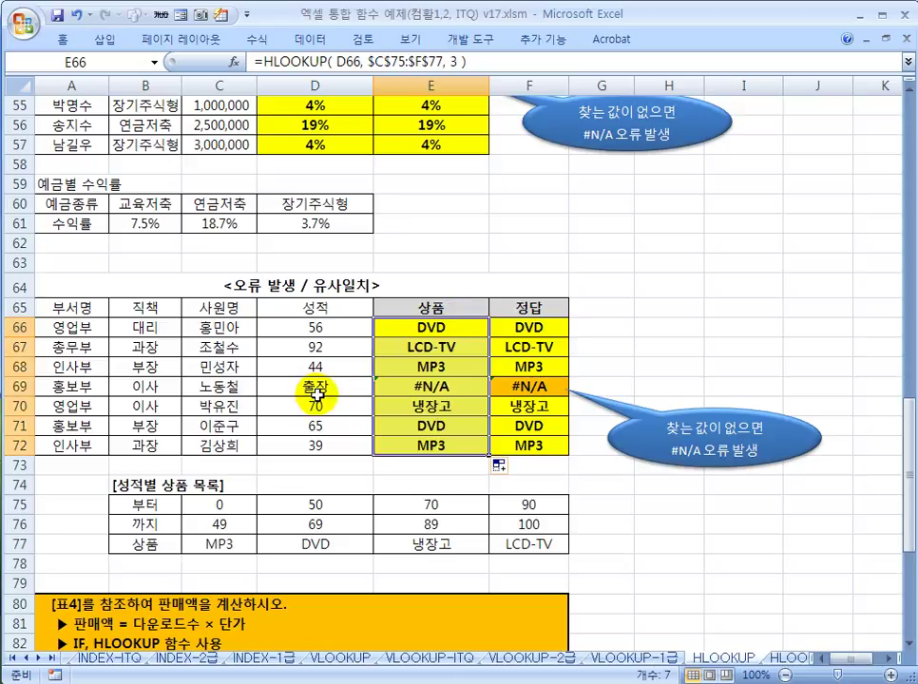
Step: Compare the 출장 entry in D69 with the score ranges in C75:F76 to examine the error in E69
{"action": "left_click", "coordinate": [315, 390]}
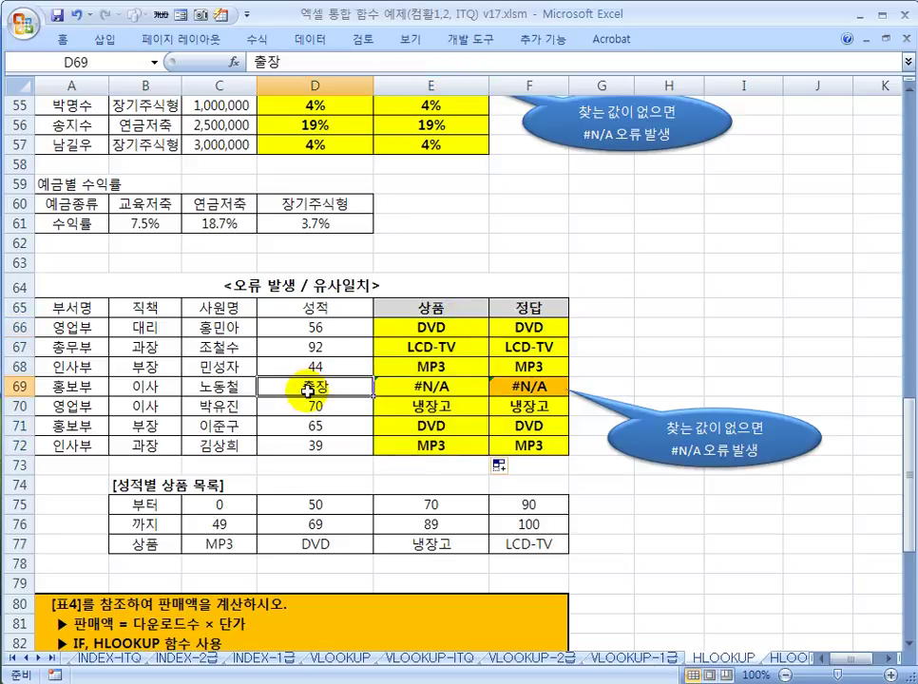
{"action": "left_click_drag", "start_coordinate": [231, 505], "coordinate": [505, 522]}
{"action": "left_click", "coordinate": [334, 386]}
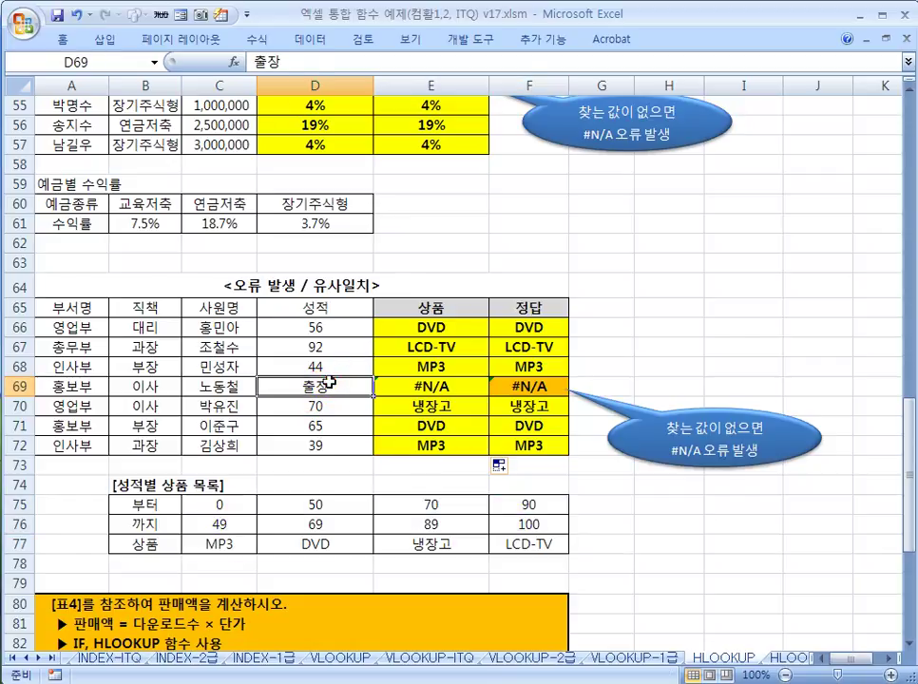
{"action": "left_click", "coordinate": [420, 385]}
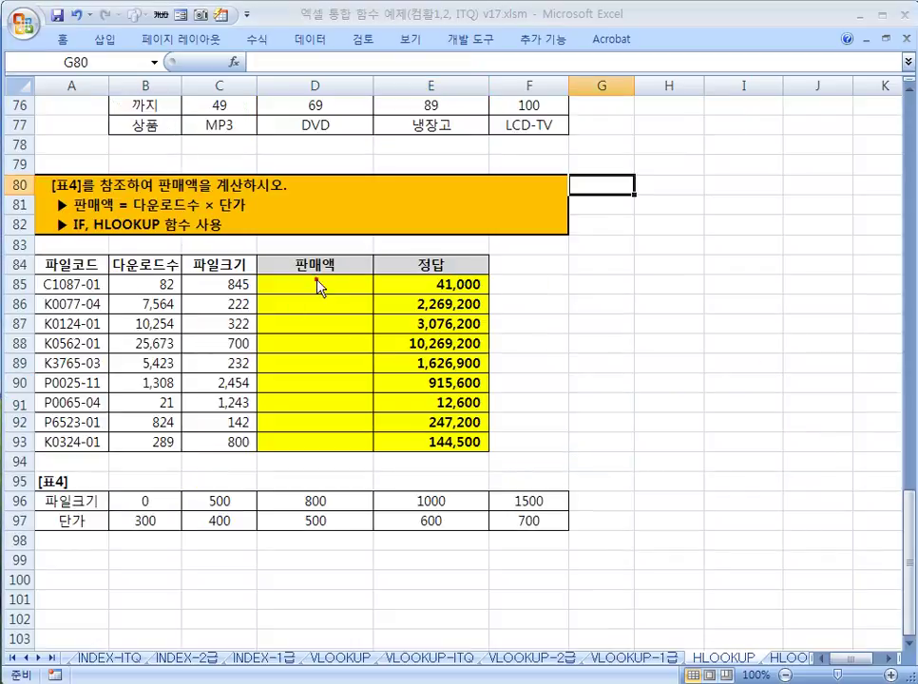
Step: Enter an HLOOKUP formula in D85 under 판매액 with lookup value C85, absolute table range $B$96:$F$97 and row number 2
{"action": "left_click", "coordinate": [312, 283]}
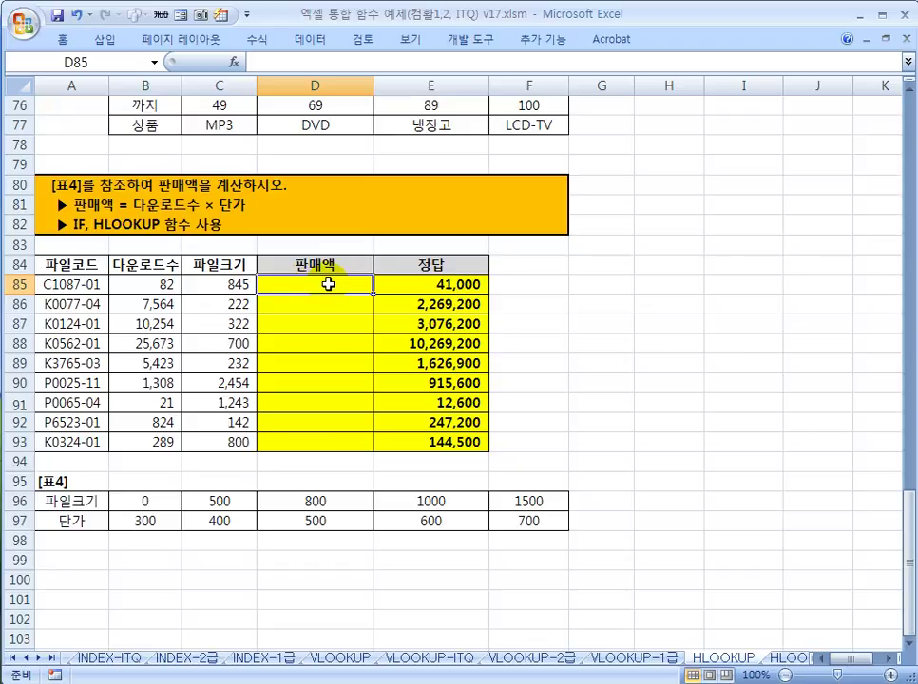
{"action": "type", "text": "=HL"}
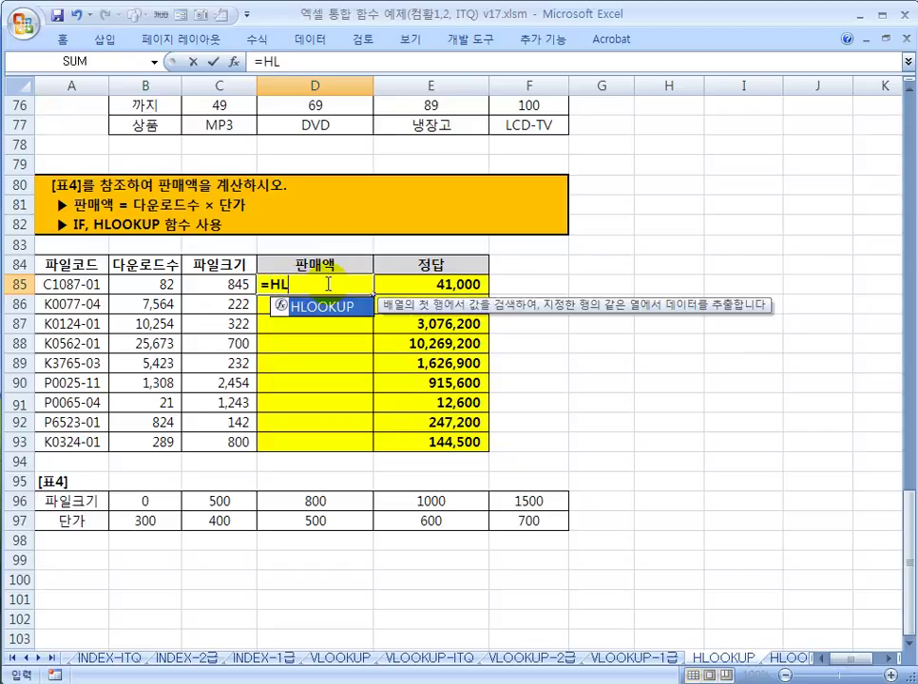
{"action": "type", "text": "OOKUP("}
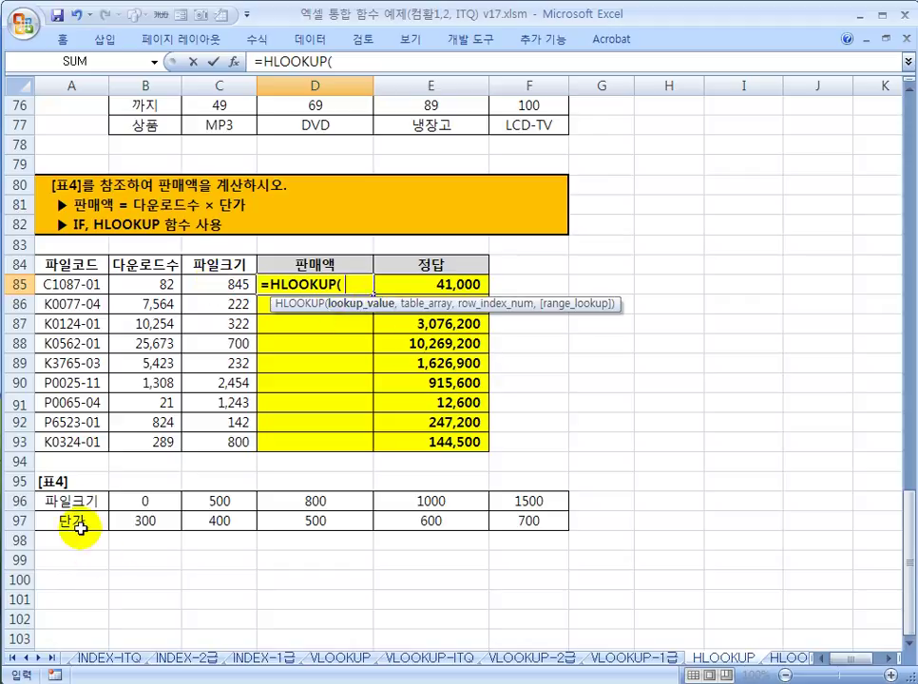
{"action": "left_click", "coordinate": [221, 285]}
{"action": "type", "text": ","}
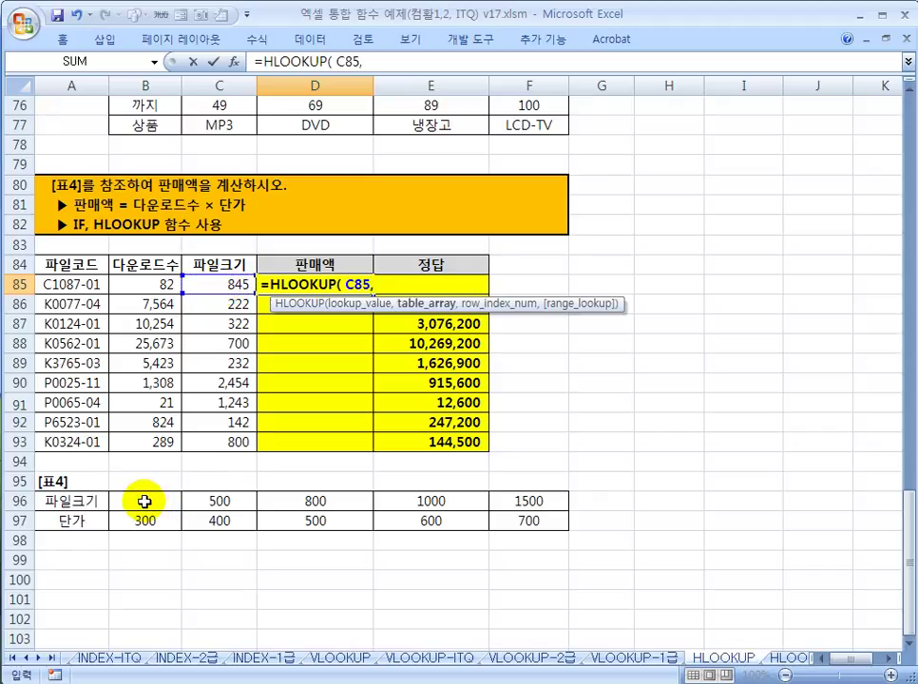
{"action": "left_click_drag", "start_coordinate": [145, 500], "coordinate": [535, 518]}
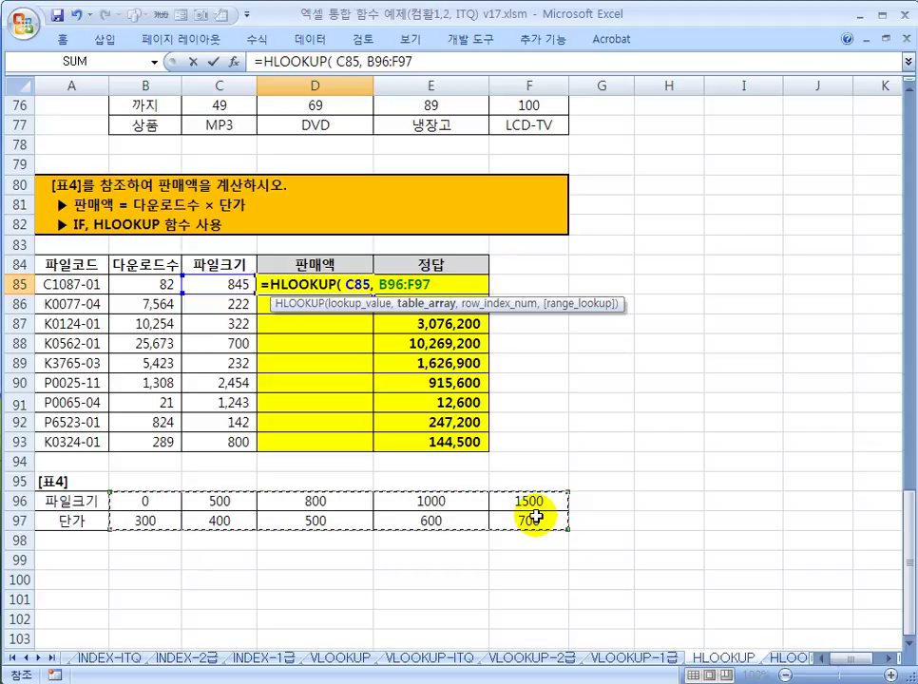
{"action": "key", "text": "F4"}
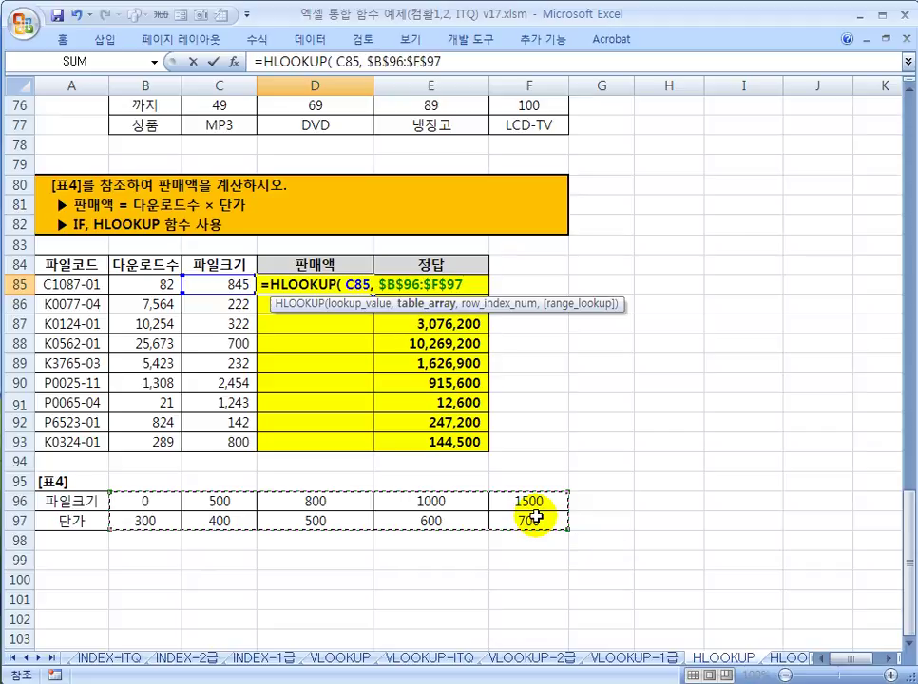
{"action": "type", "text": ", 2"}
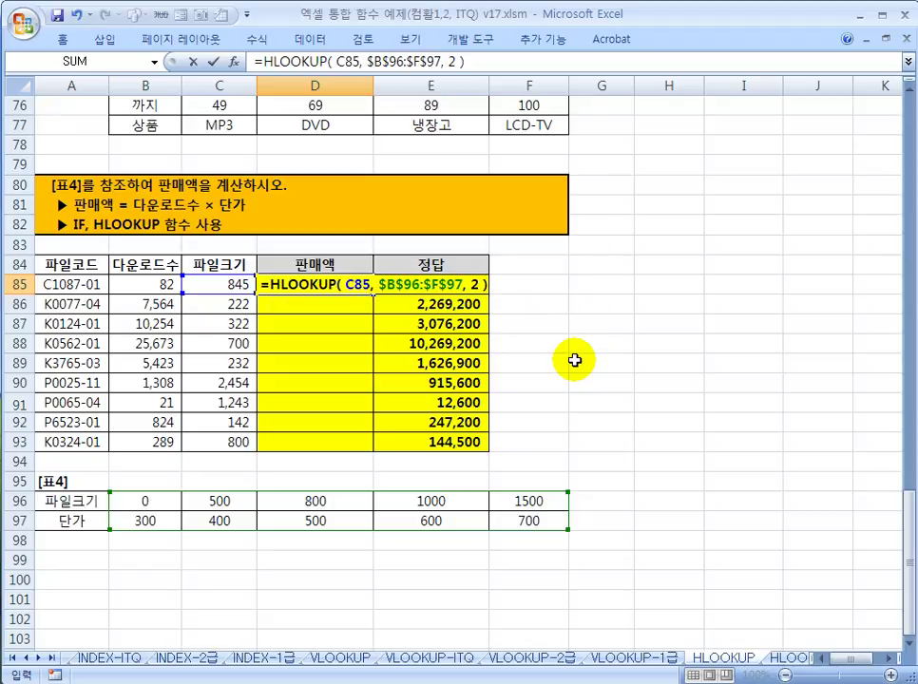
{"action": "key", "text": "ctrl+Return"}
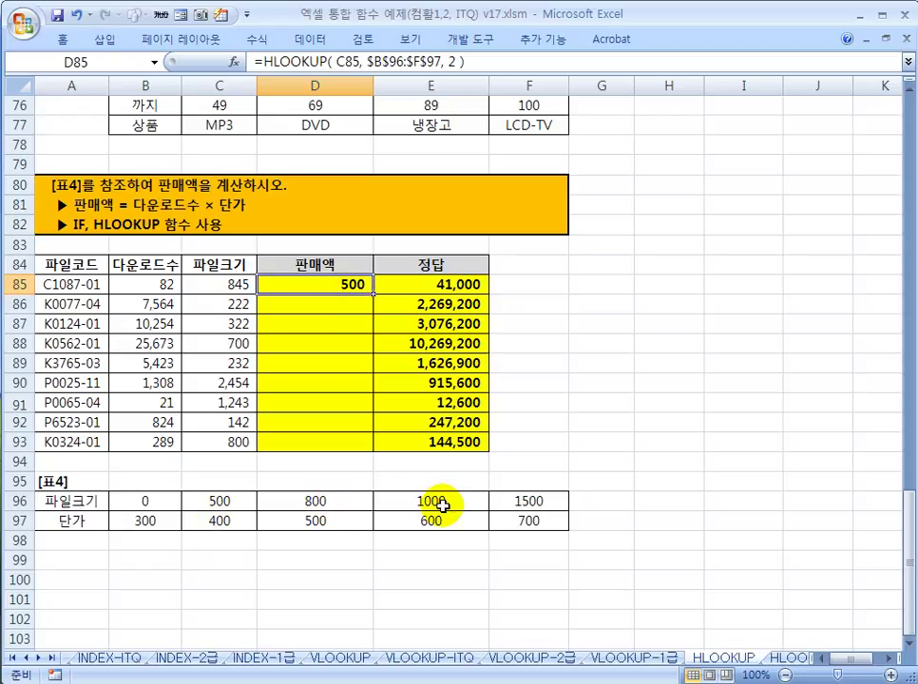
Step: Check the unit price for file size 800 in [표4] and fill the D85 lookup formula down to D93
{"action": "left_click", "coordinate": [320, 503]}
{"action": "left_click", "coordinate": [317, 522]}
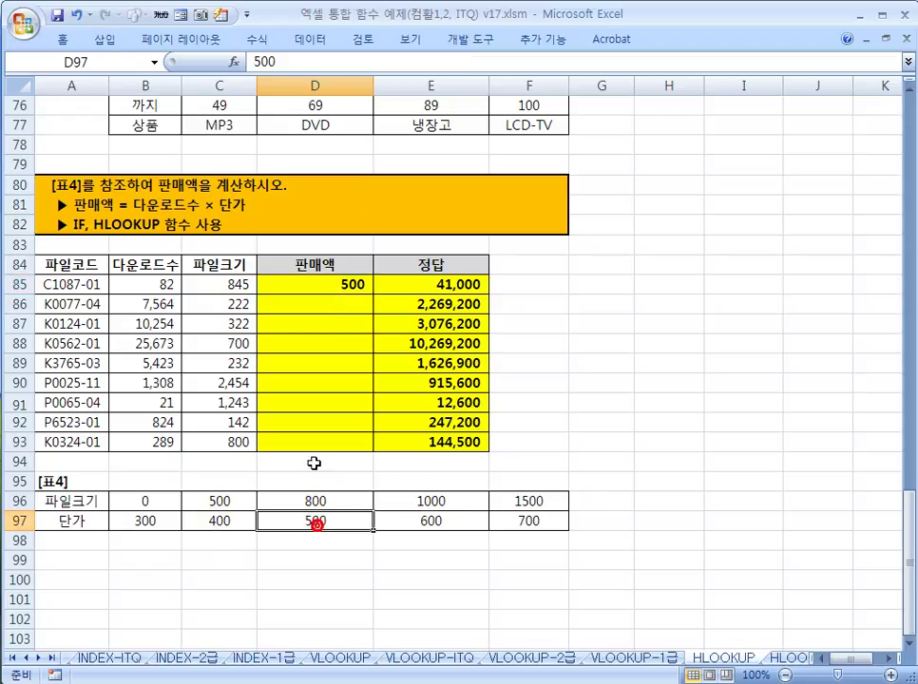
{"action": "left_click", "coordinate": [350, 282]}
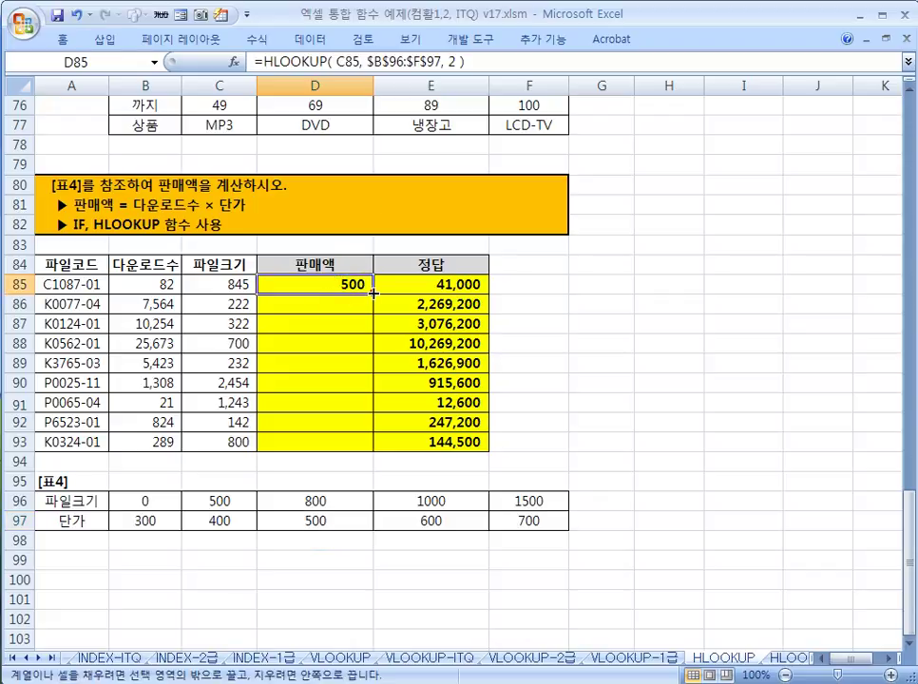
{"action": "double_click", "coordinate": [374, 293]}
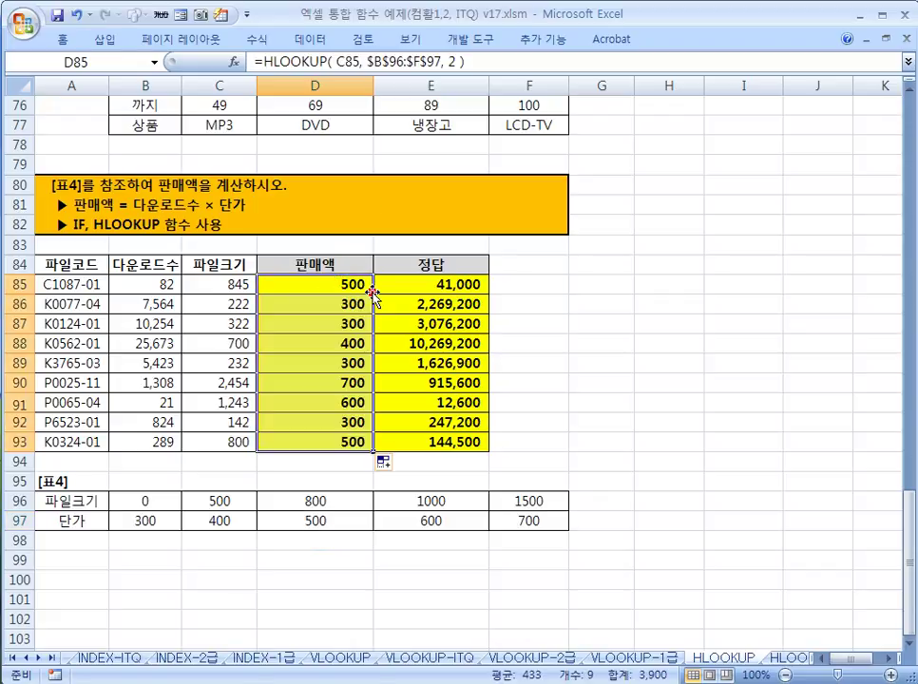
Step: Compare the unit price looked up in D88 with the download count in B88
{"action": "left_click", "coordinate": [309, 340]}
{"action": "left_click", "coordinate": [153, 343]}
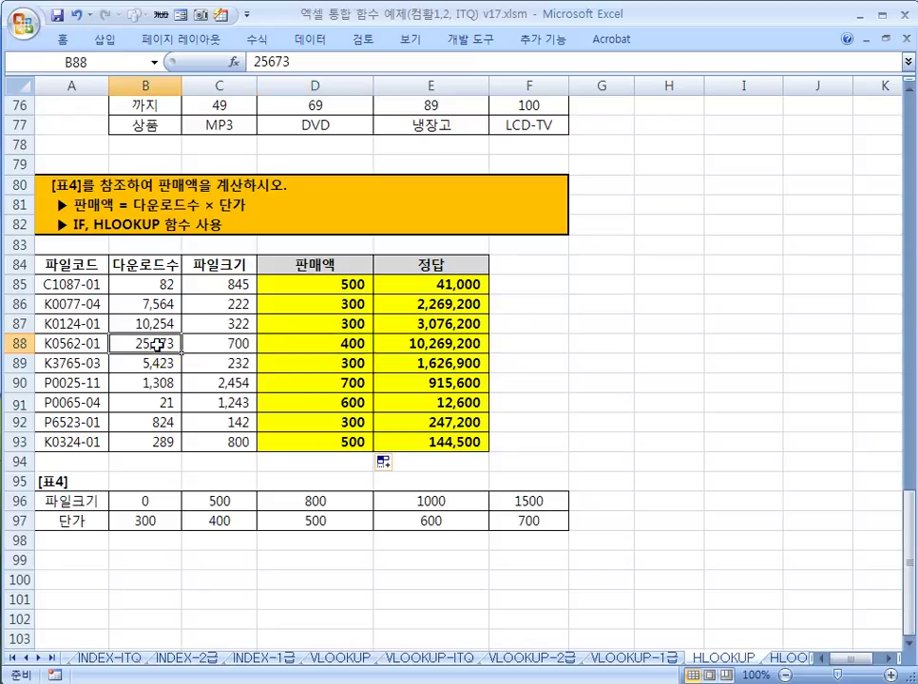
{"action": "left_click", "coordinate": [317, 347]}
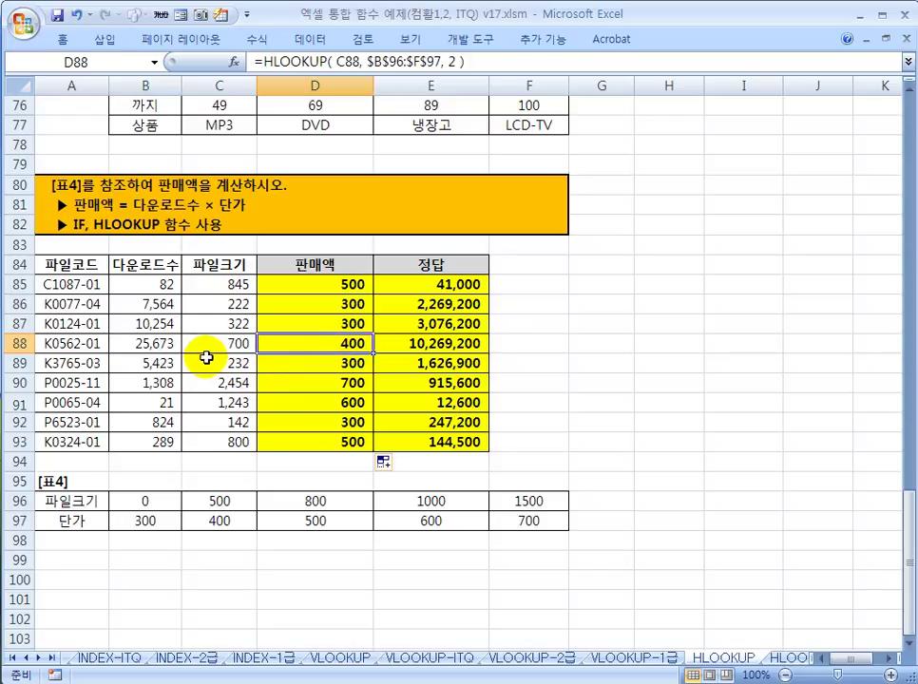
Step: Multiply the D85 lookup by the download count in B85, fill the formula down to D93, and check D86 and D92
{"action": "left_click", "coordinate": [313, 285]}
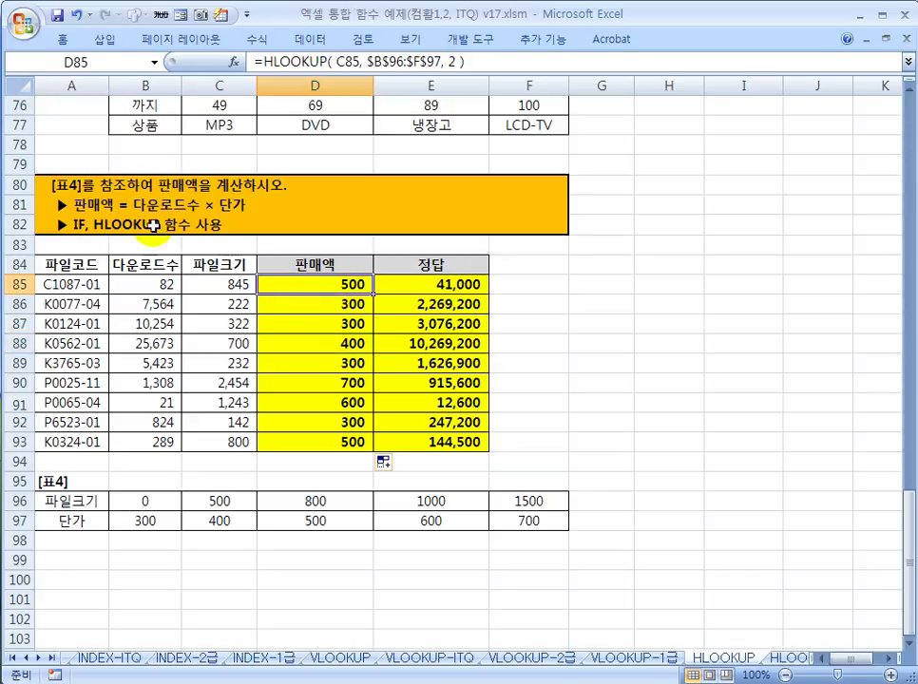
{"action": "double_click", "coordinate": [310, 285]}
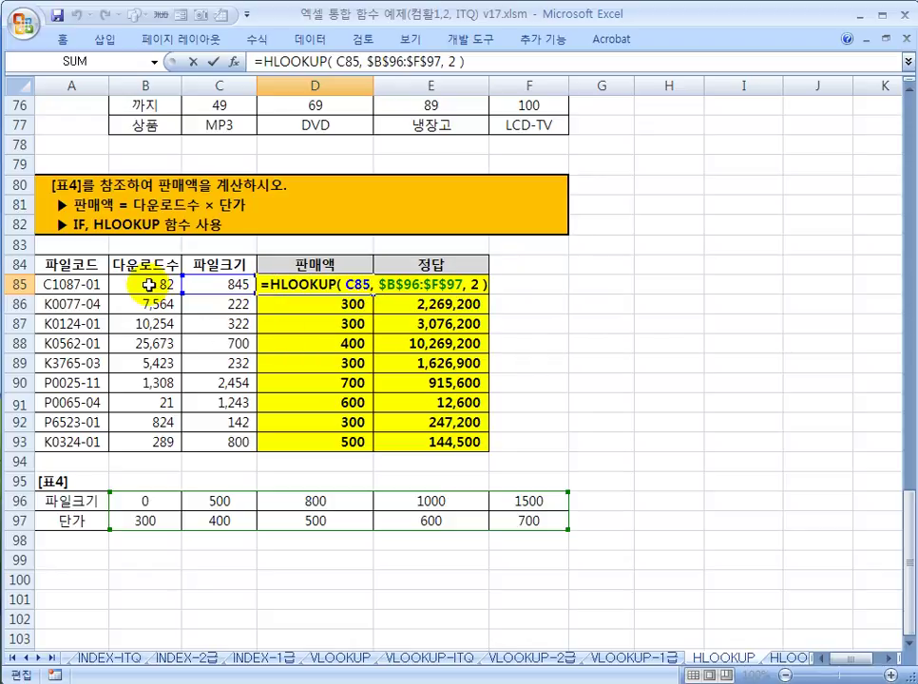
{"action": "left_click", "coordinate": [145, 288]}
{"action": "type", "text": "*"}
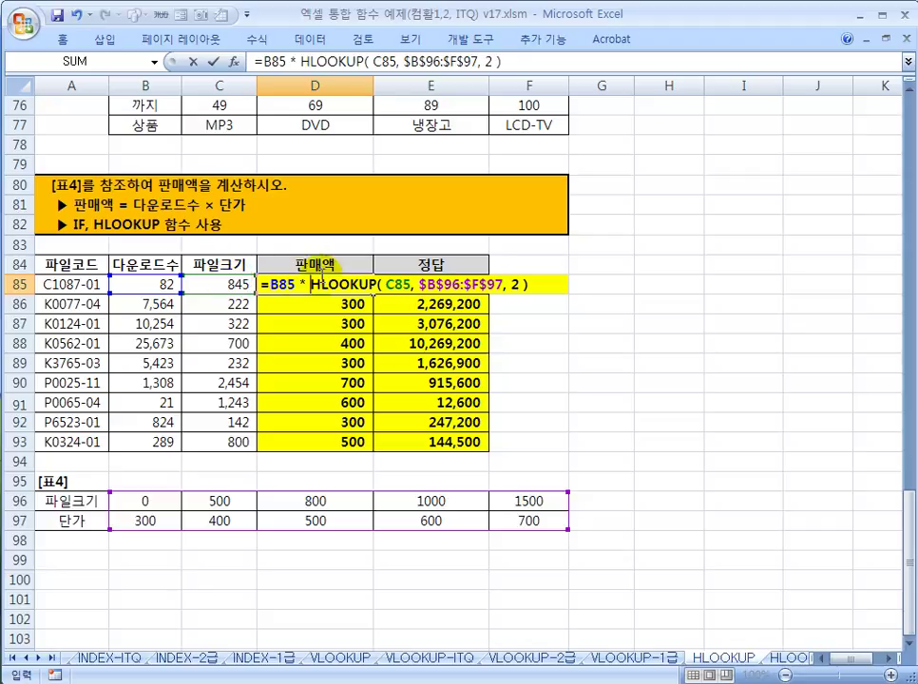
{"action": "key", "text": "ctrl+Return"}
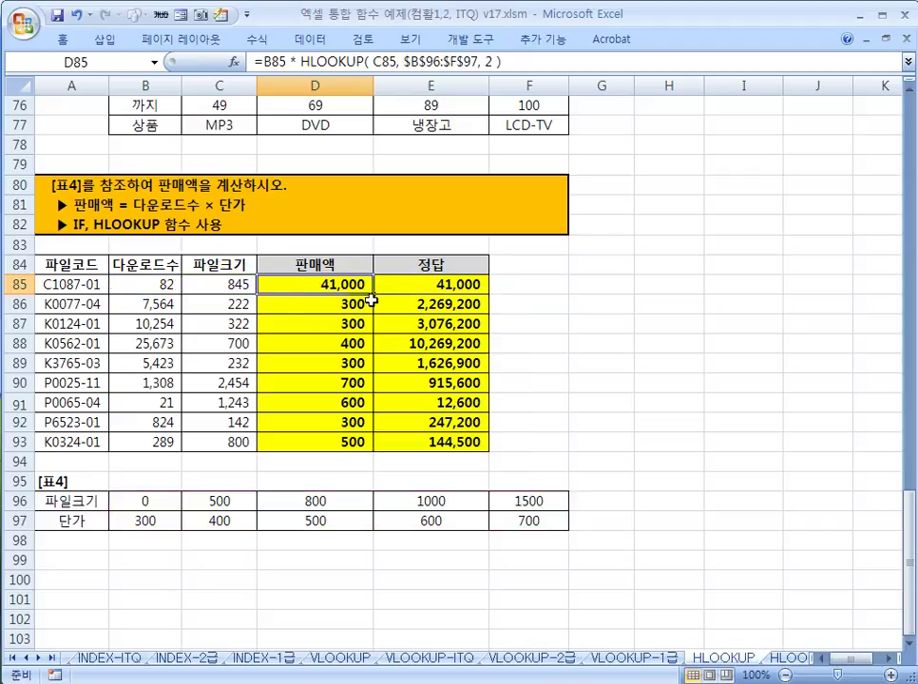
{"action": "double_click", "coordinate": [372, 294]}
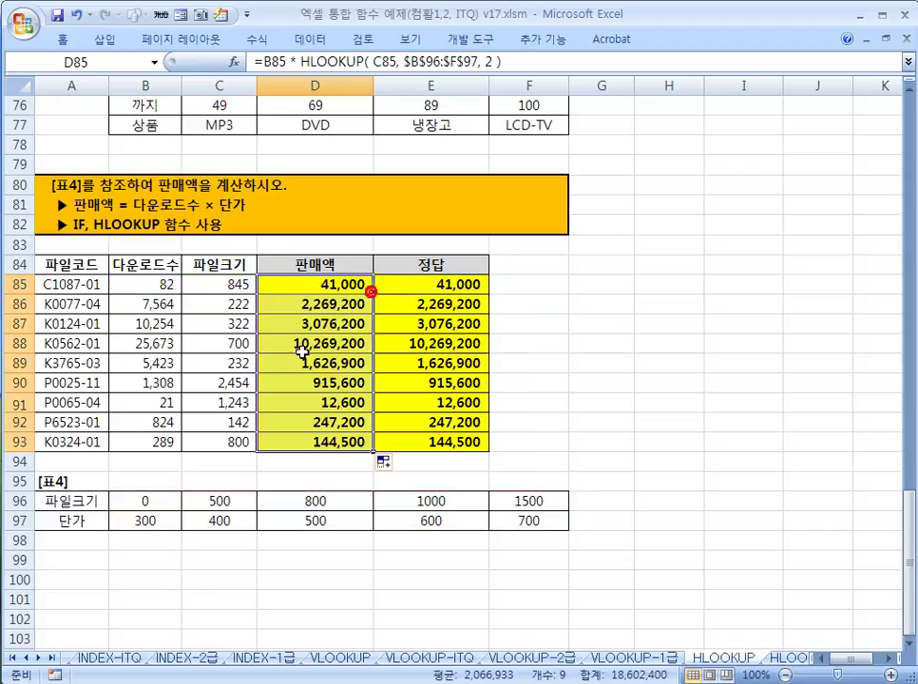
{"action": "left_click", "coordinate": [321, 304]}
{"action": "left_click", "coordinate": [318, 425]}
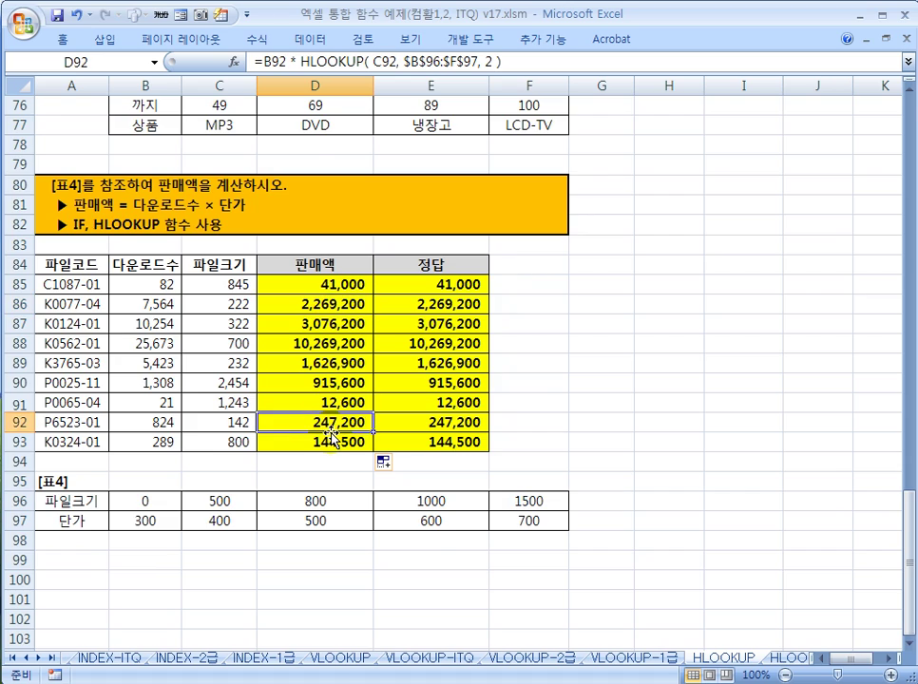
Step: Go back to the workbook's contents page (목차 페이지) from the HLOOKUP sheet's header
{"action": "scroll", "coordinate": [330, 431], "scroll_direction": "up", "scroll_amount": 4}
{"action": "scroll", "coordinate": [331, 432], "scroll_direction": "up", "scroll_amount": 20}
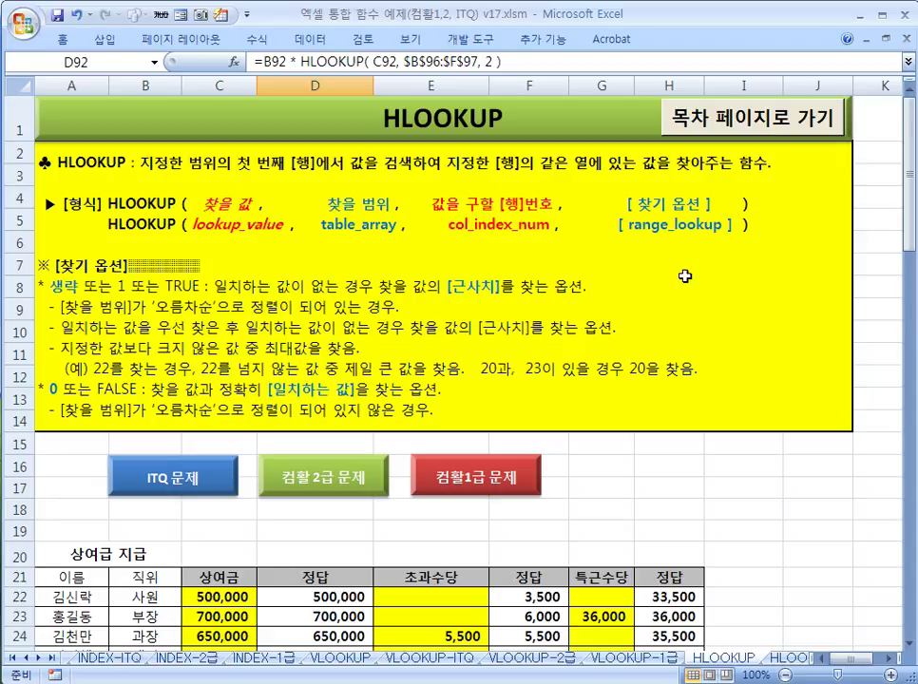
{"action": "left_click", "coordinate": [729, 130]}
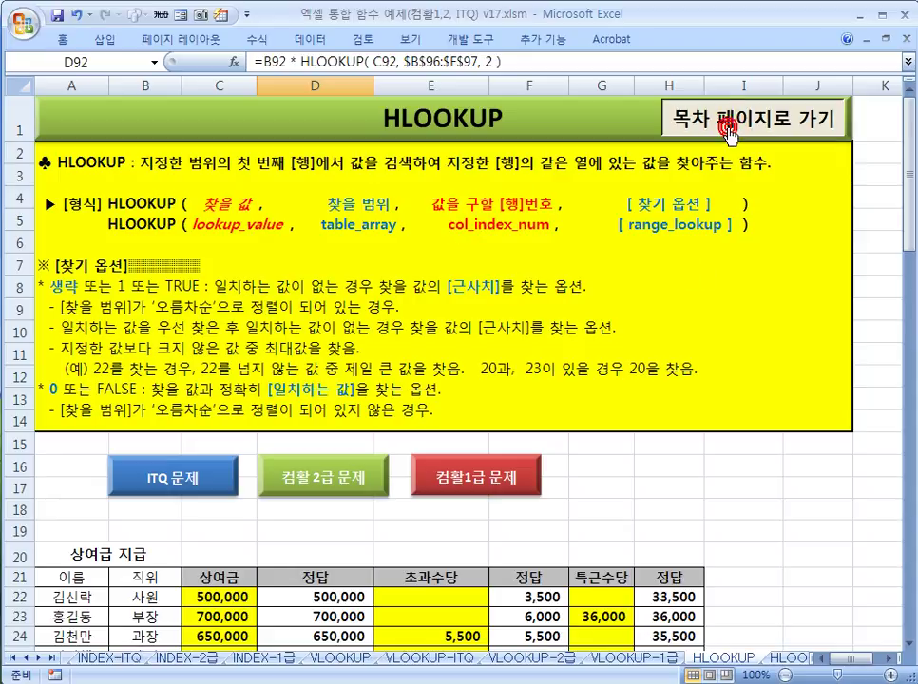